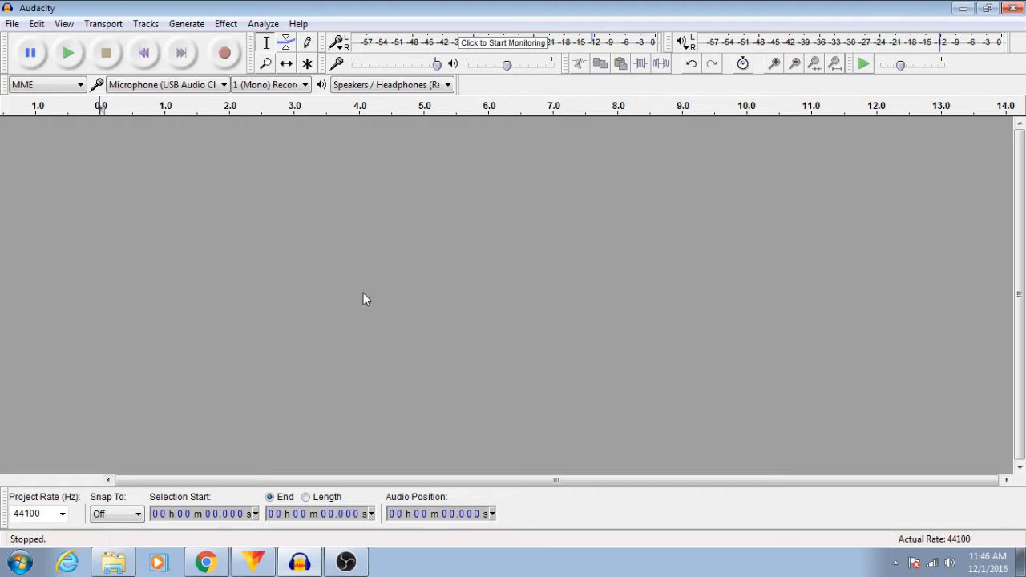
- Switch to the newsletter script in Google Docs and set all of its text to 18-point Trebuchet MS
left_click(206, 561)
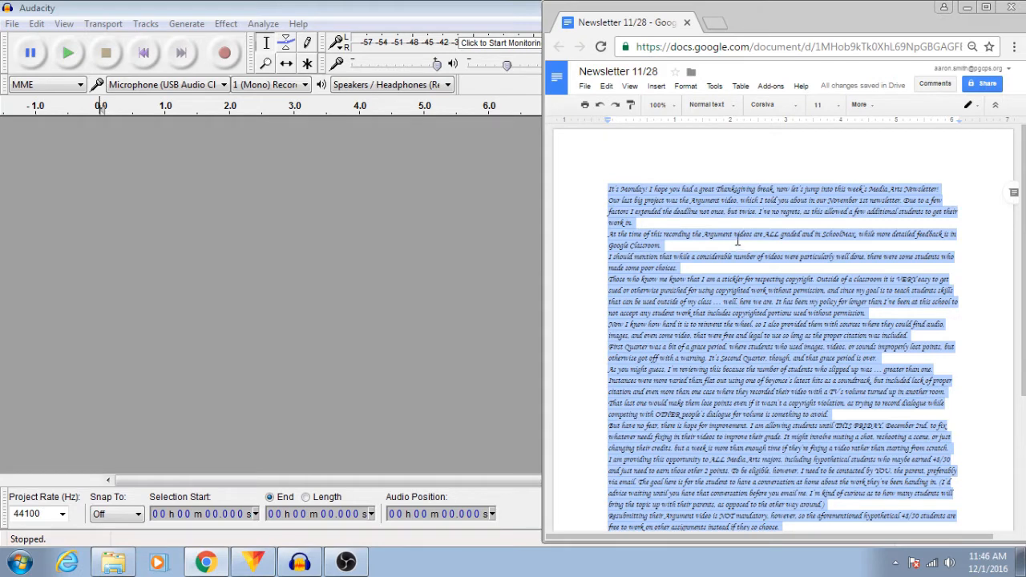
left_click(675, 211)
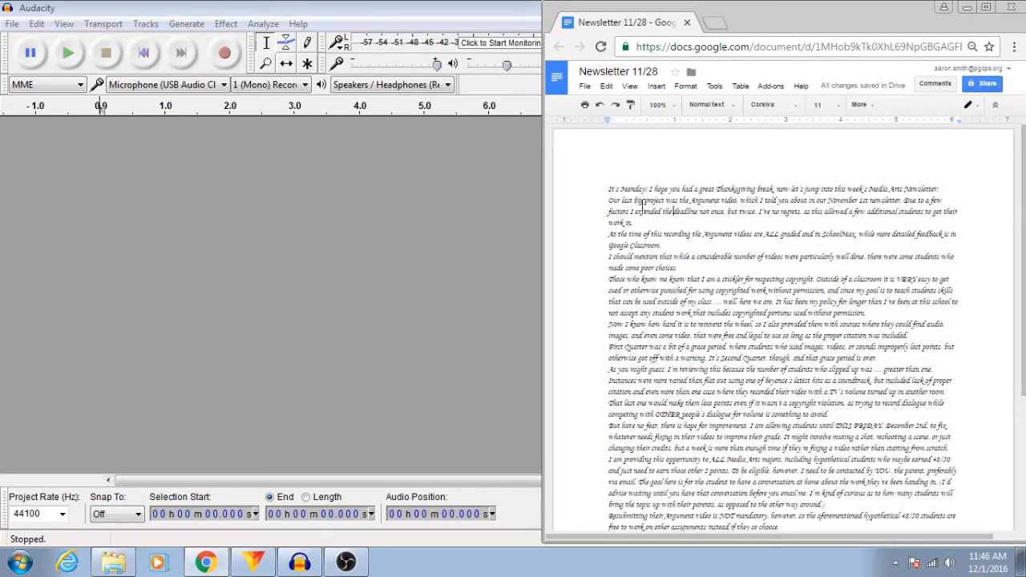
key("ctrl+a")
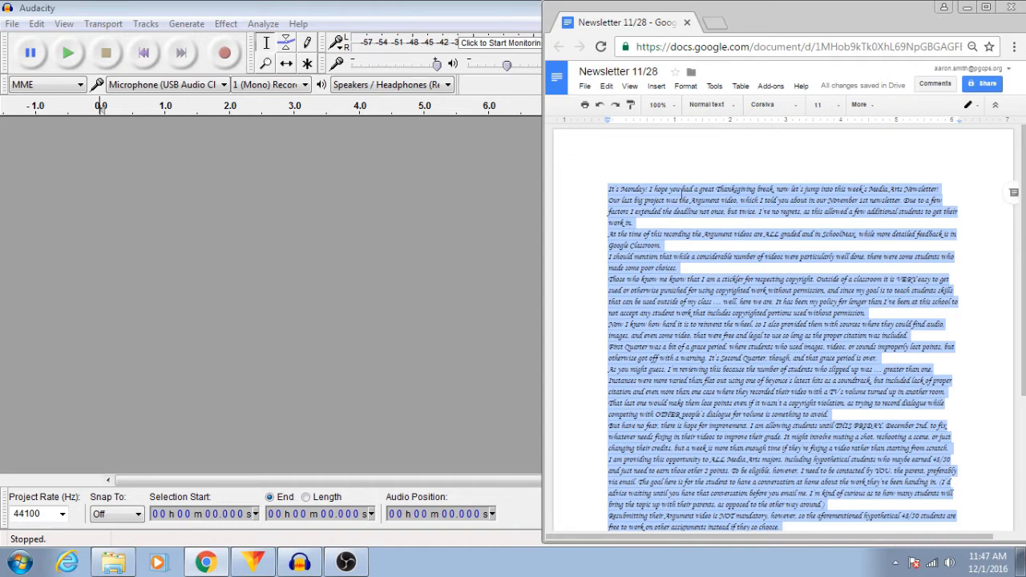
left_click(836, 110)
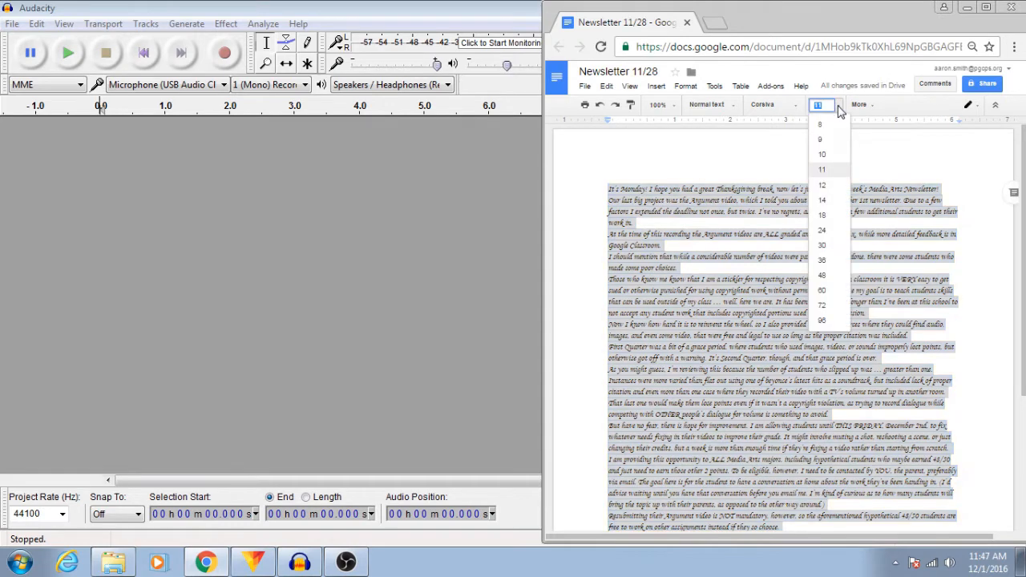
left_click(822, 215)
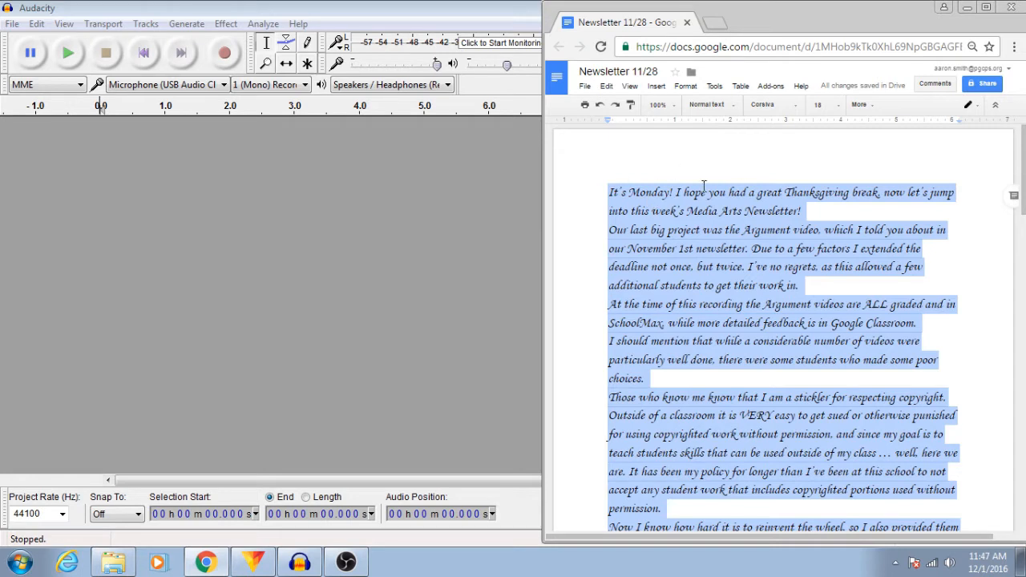
left_click(795, 111)
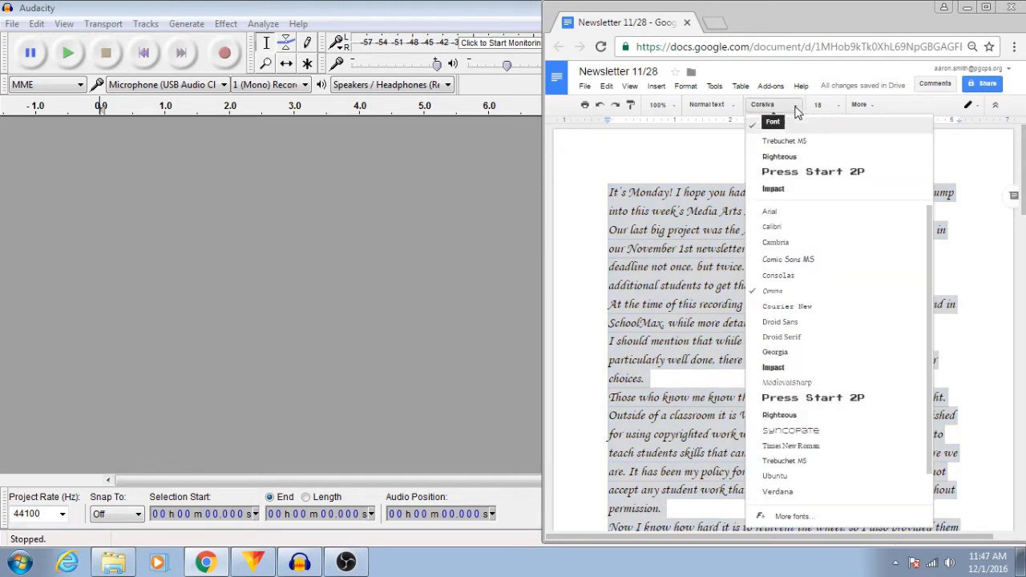
left_click(783, 141)
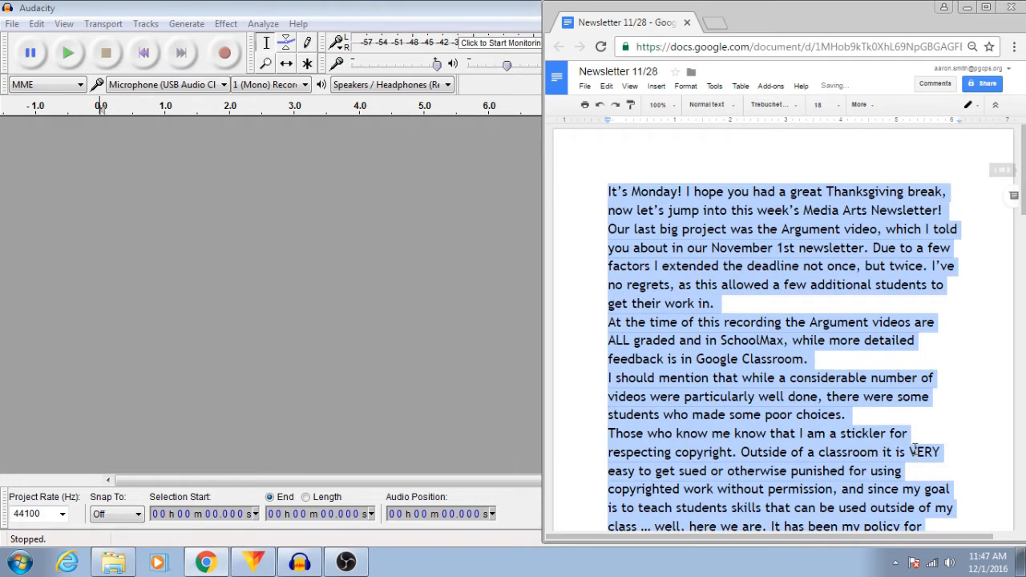
left_click(833, 304)
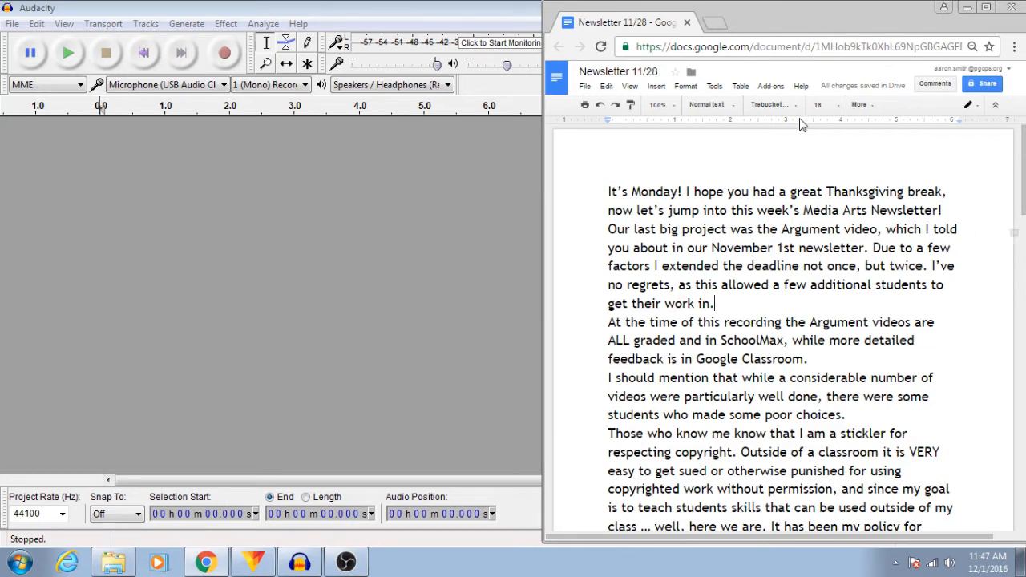
- Switch back to Audacity and choose the USB Audio microphone as the recording device
left_click(355, 205)
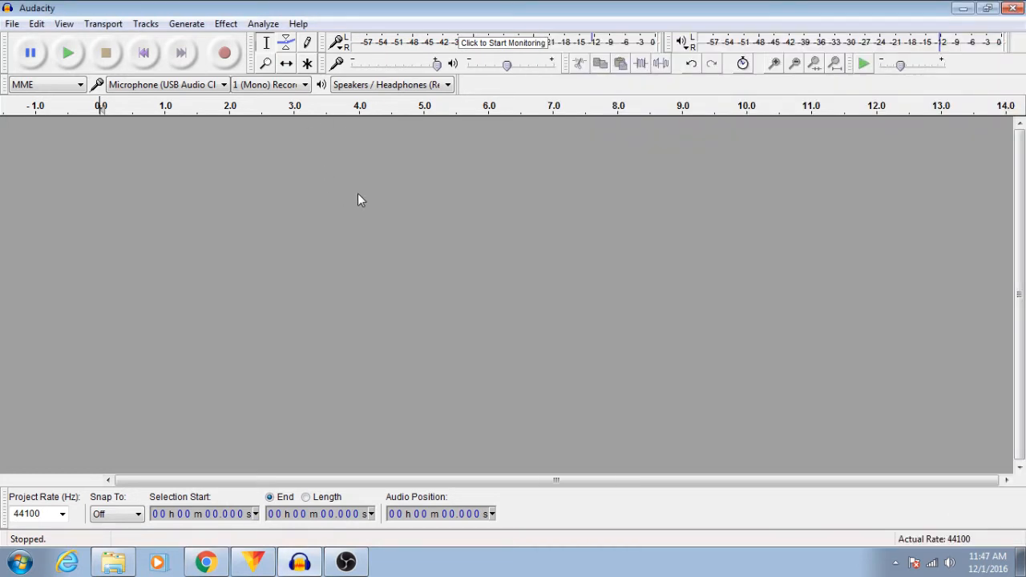
left_click(145, 86)
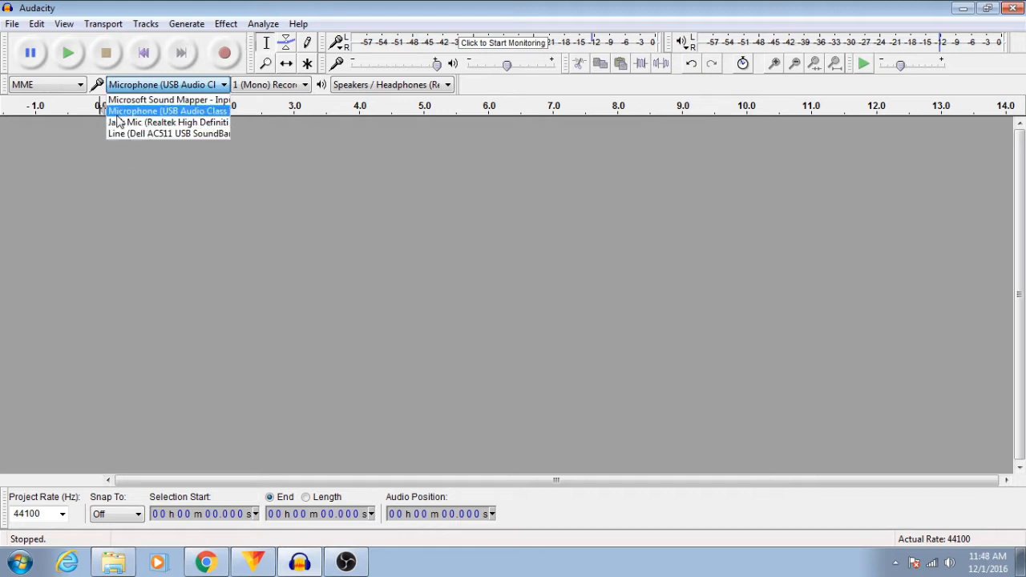
left_click(173, 116)
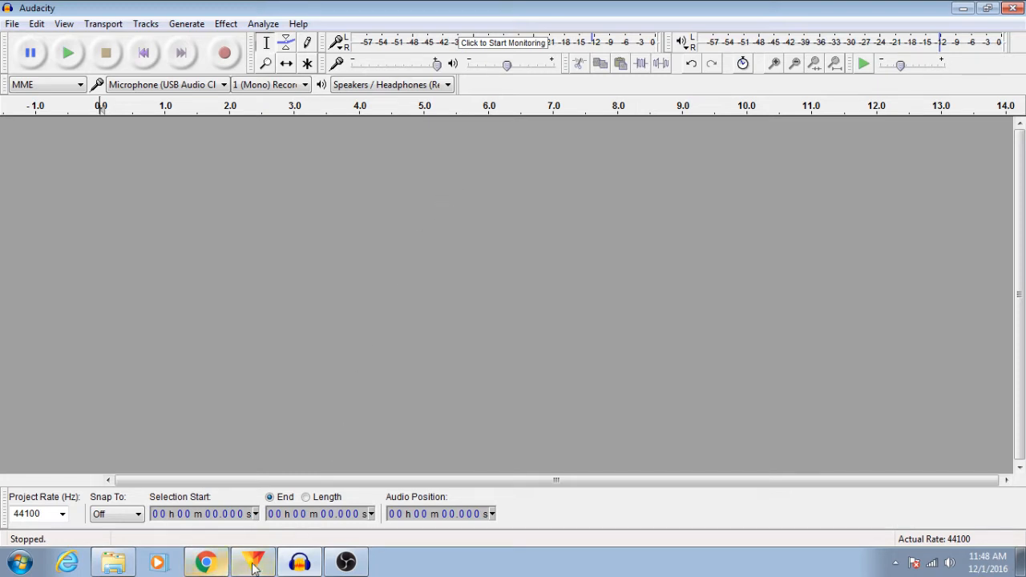
- Bring up the newsletter script for reading, record about 20 seconds of narration starting with a few seconds of silence, and pause the recording
left_click(205, 564)
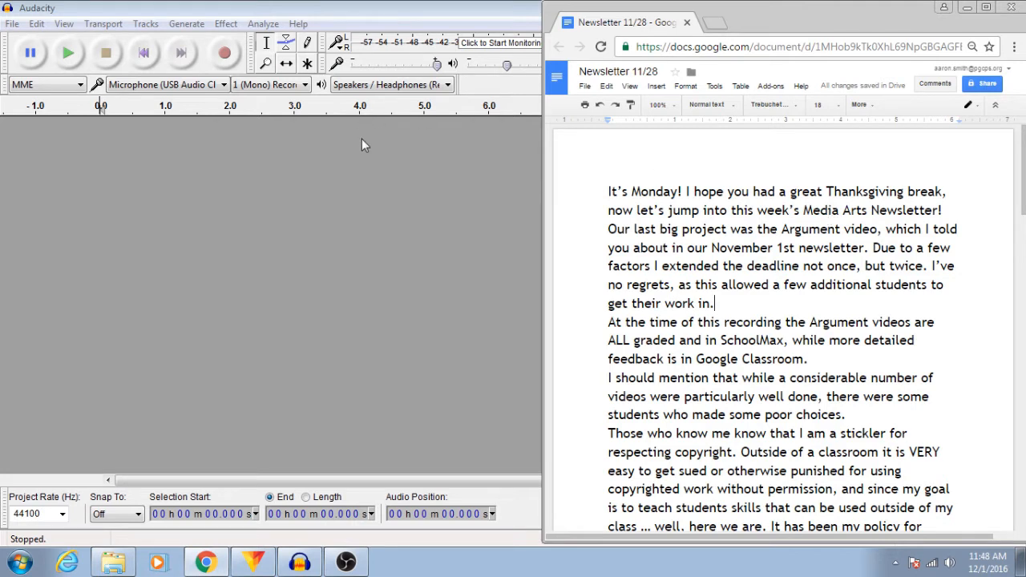
left_click(339, 164)
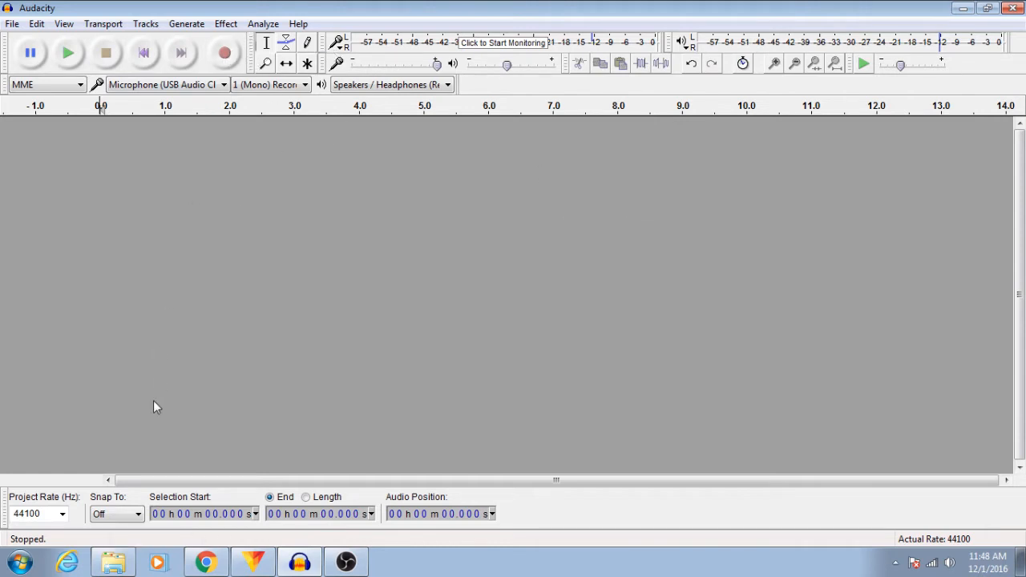
left_click(204, 563)
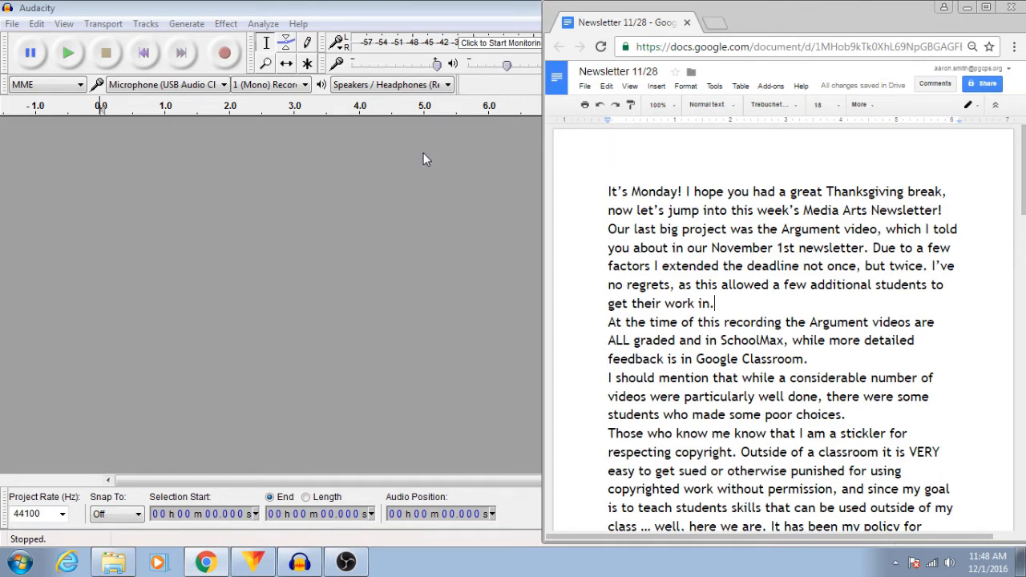
left_click(224, 59)
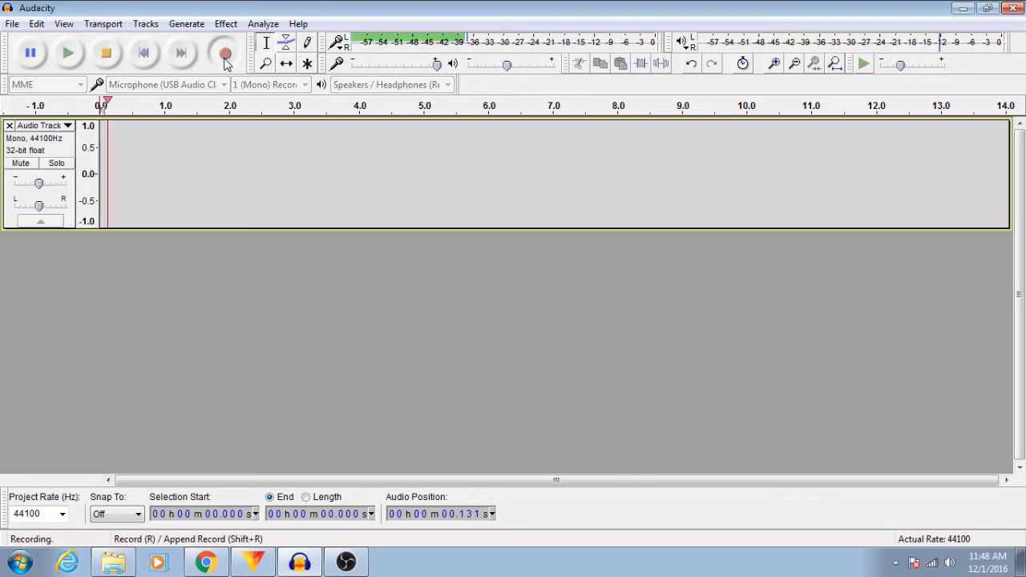
left_click(207, 560)
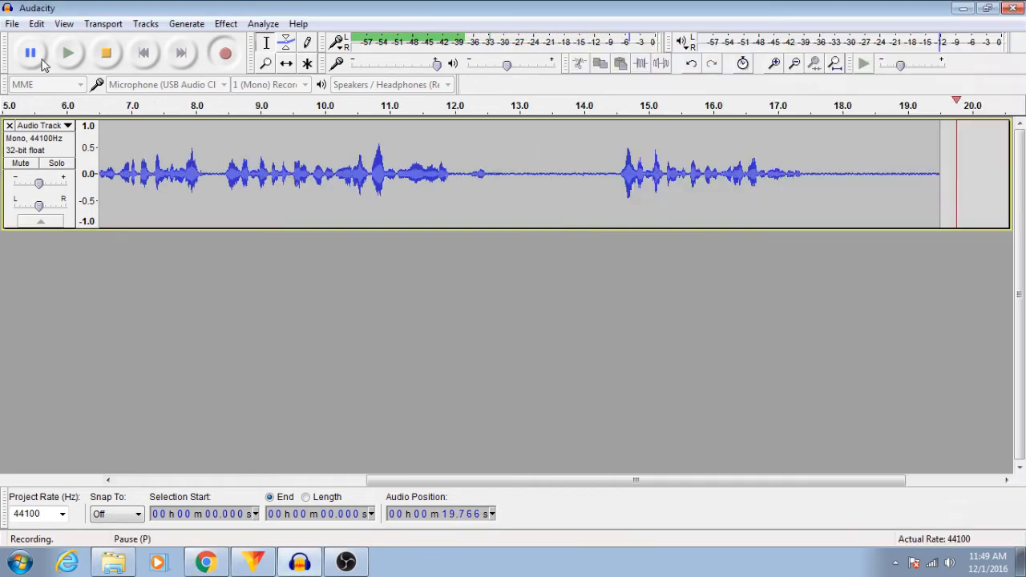
left_click(42, 57)
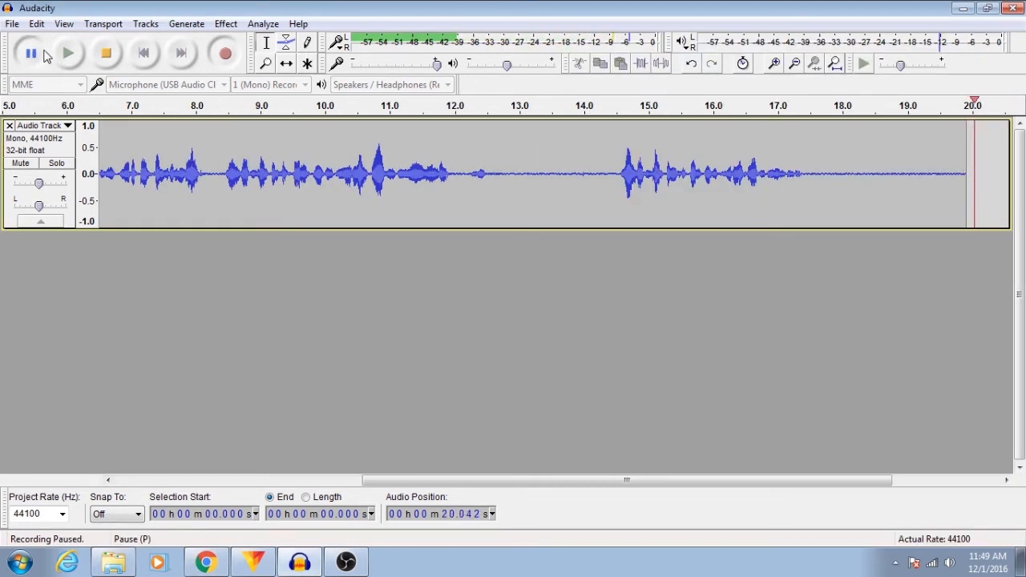
left_click_drag(258, 156, 436, 168)
left_click(597, 154)
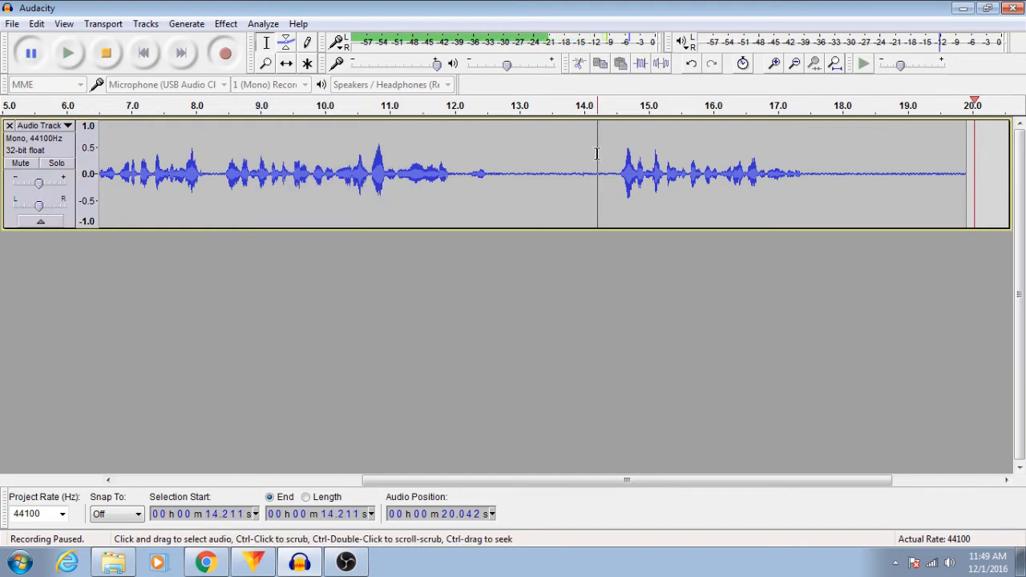
left_click_drag(286, 128, 559, 166)
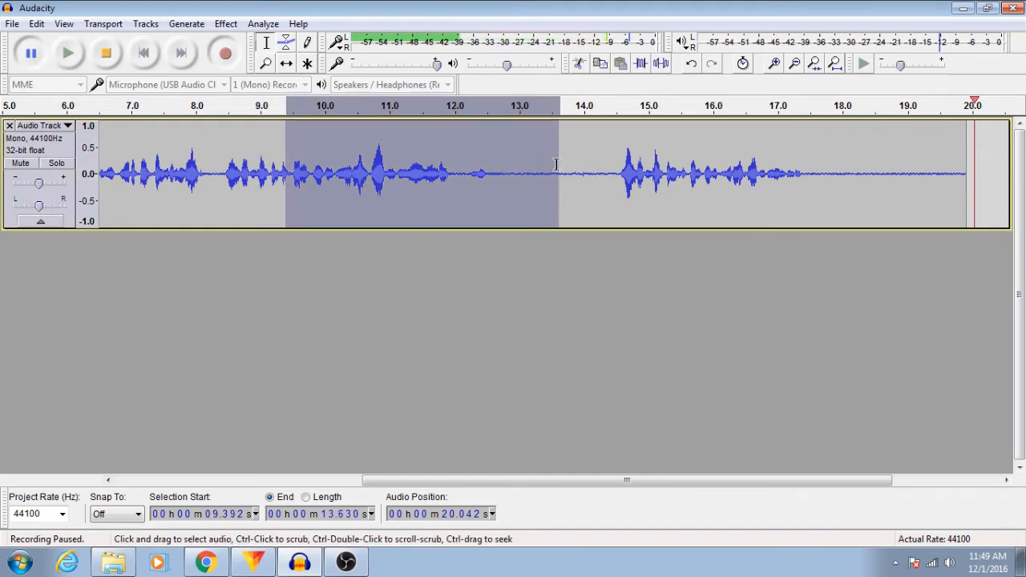
left_click(286, 64)
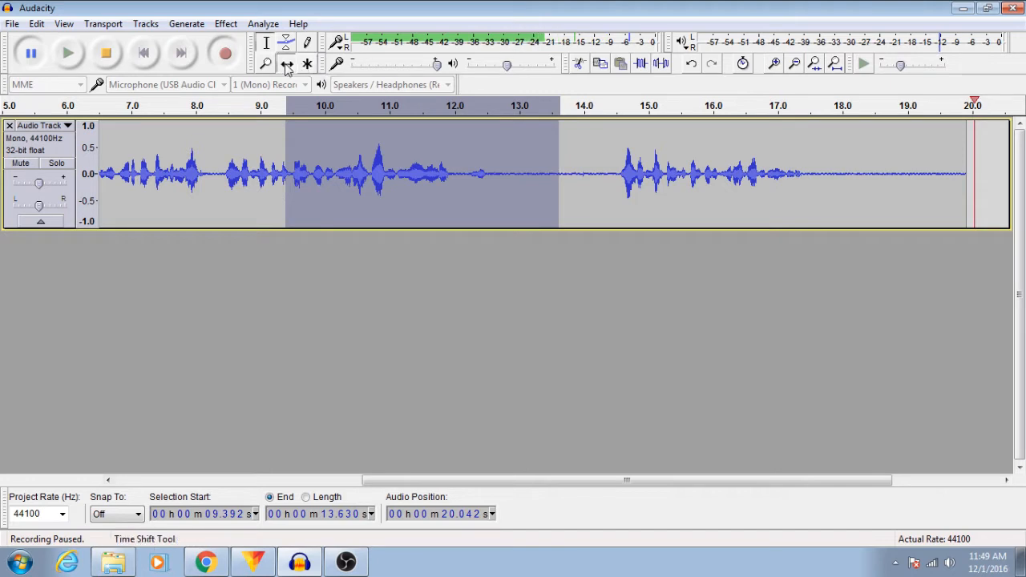
left_click(268, 280)
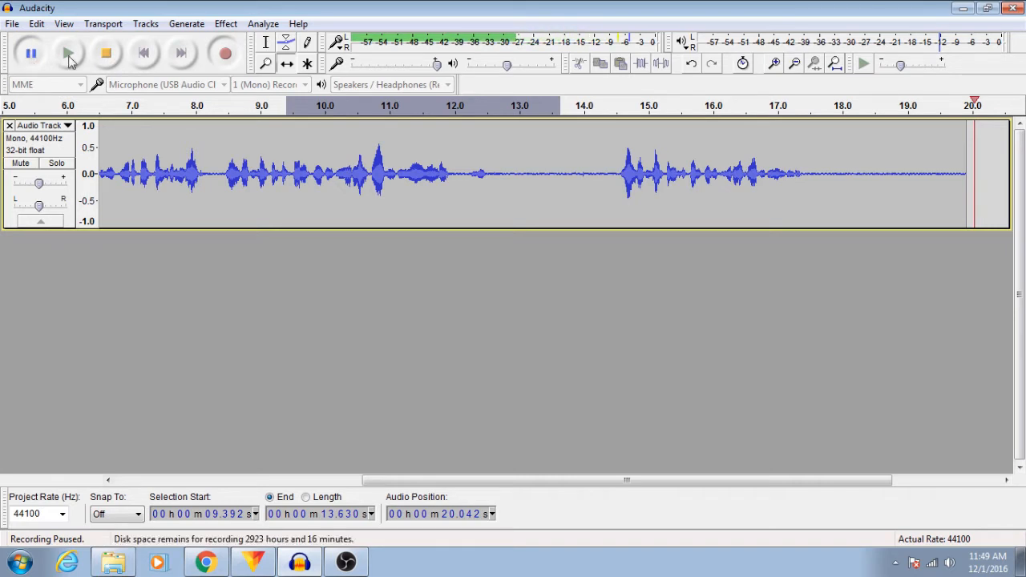
- Stop the recording, then select and play back the silence before the speech, from 0 to about 5.4 seconds
left_click(106, 55)
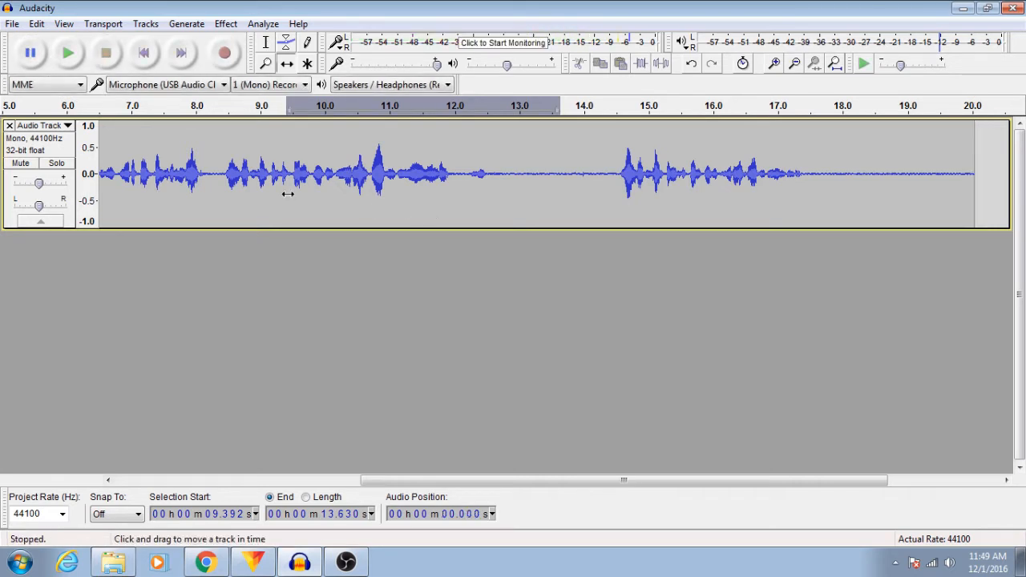
left_click_drag(571, 478, 264, 453)
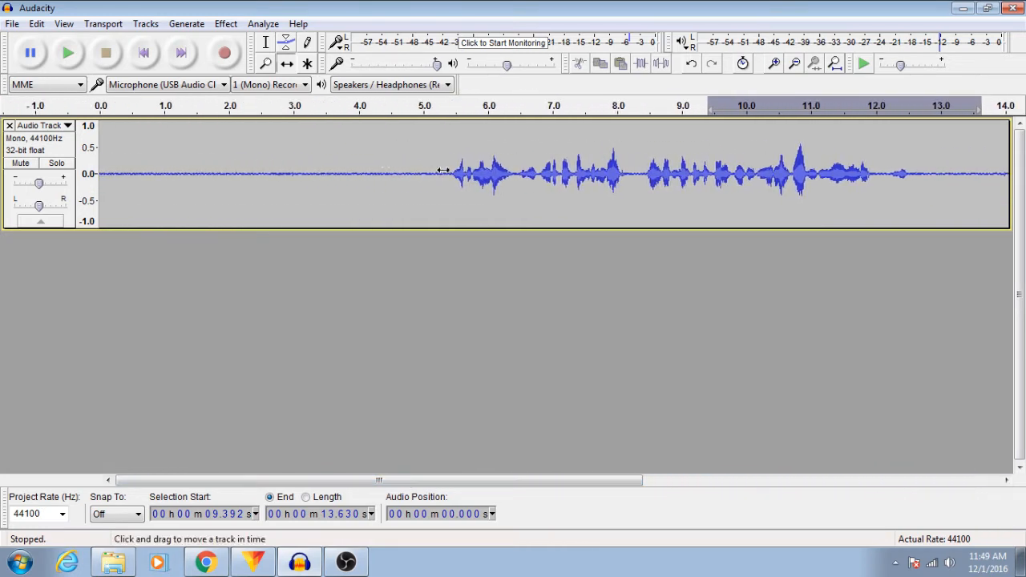
left_click(268, 44)
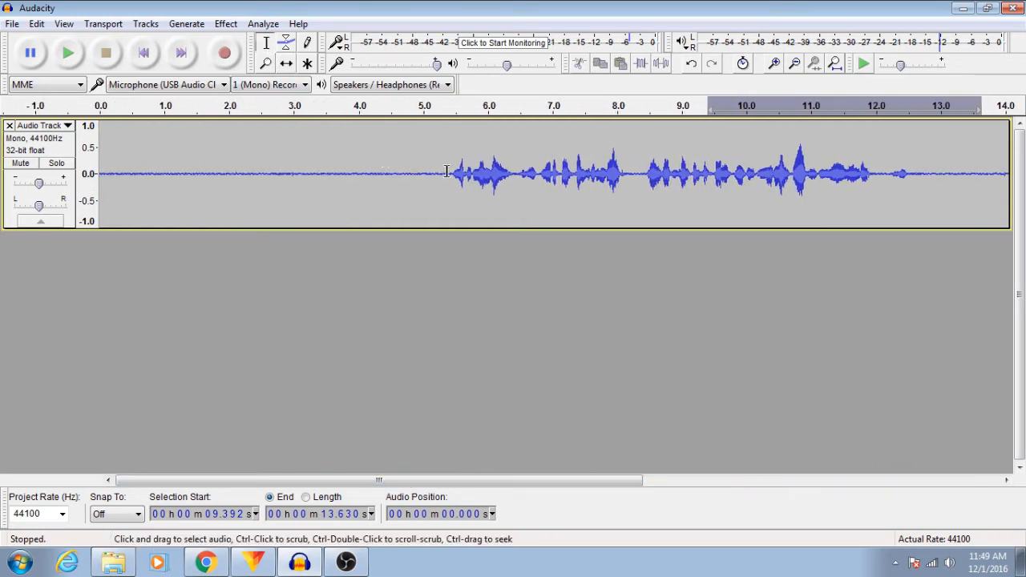
left_click_drag(446, 161, 80, 160)
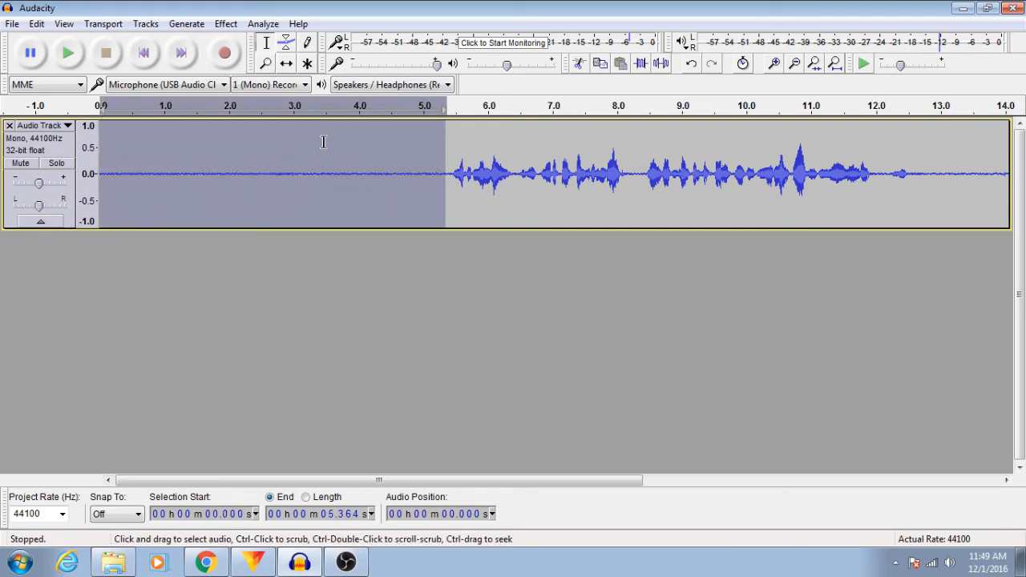
left_click(71, 55)
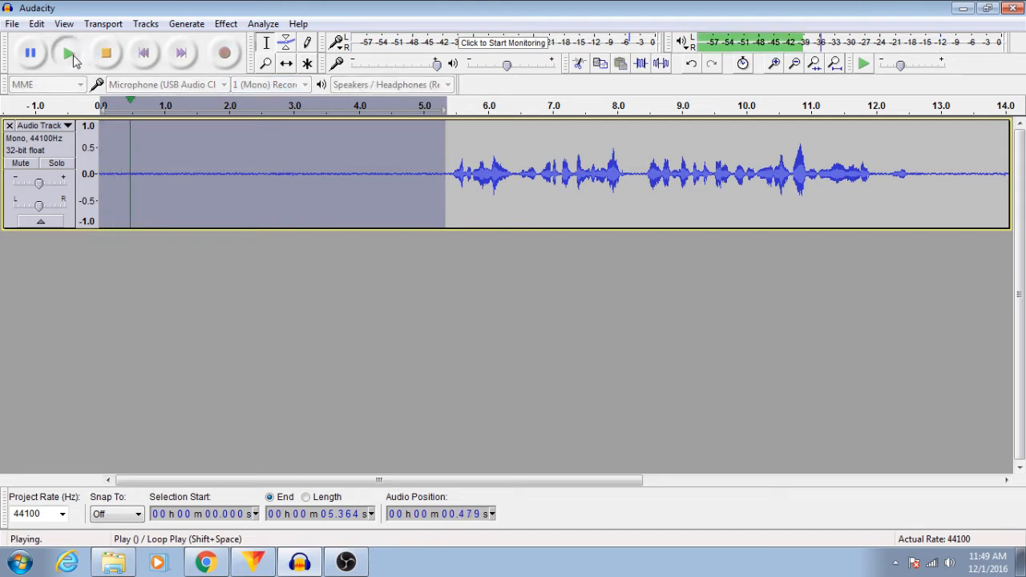
left_click(103, 59)
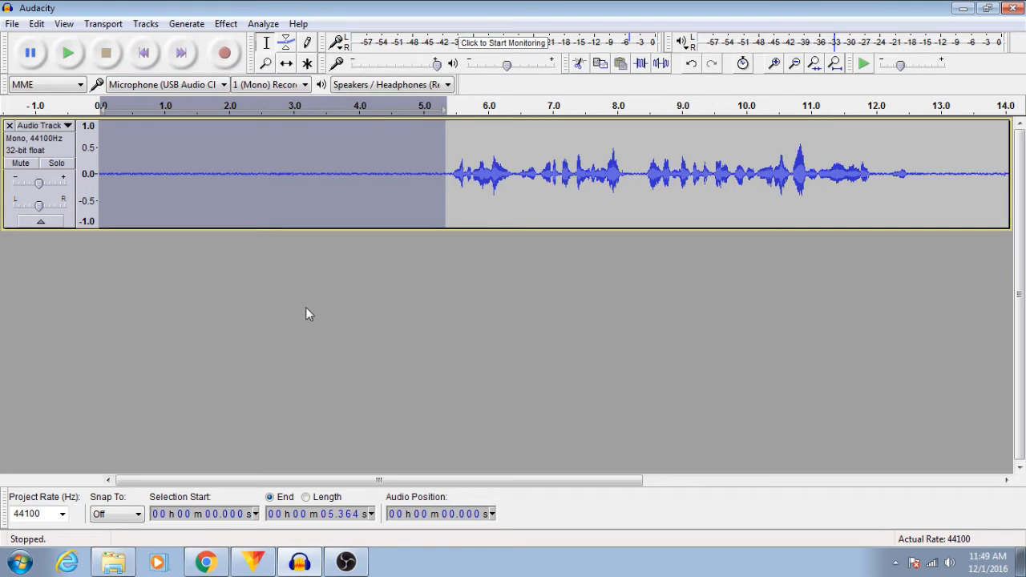
- Reselect the opening silence from 0 to about 5.4 seconds and capture it as the noise profile for Noise Reduction
left_click(492, 168)
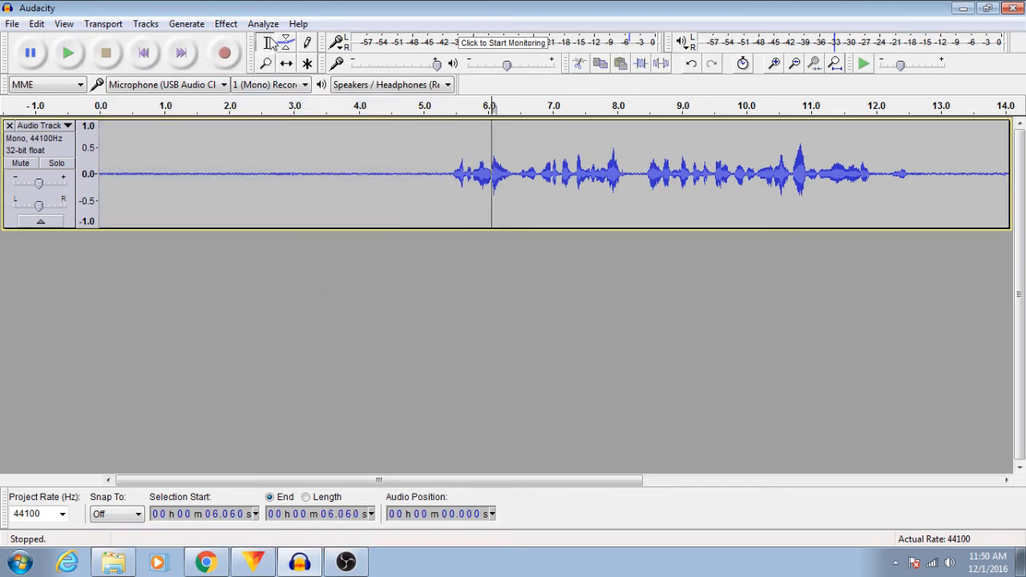
left_click_drag(447, 170, 69, 178)
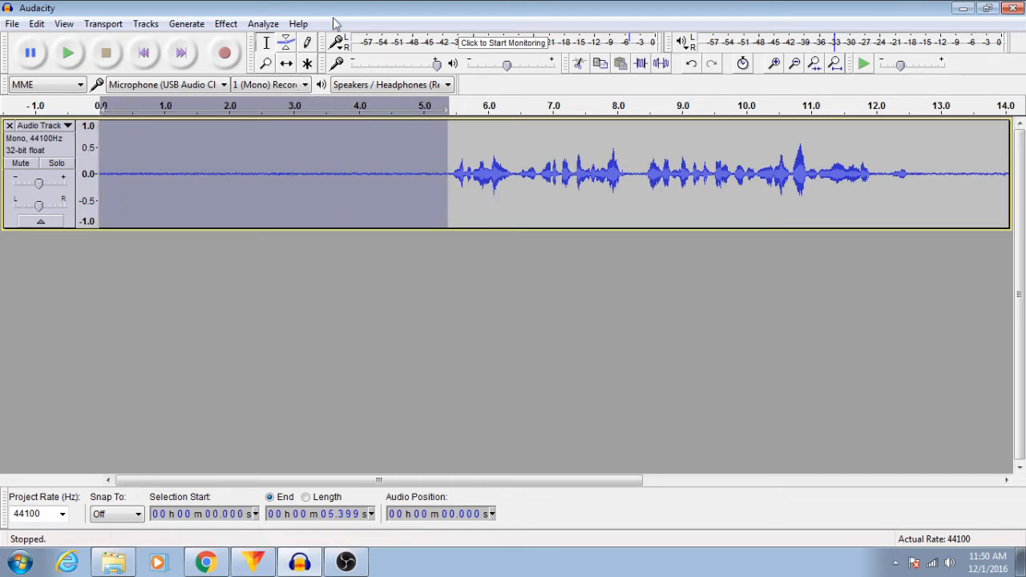
left_click(227, 24)
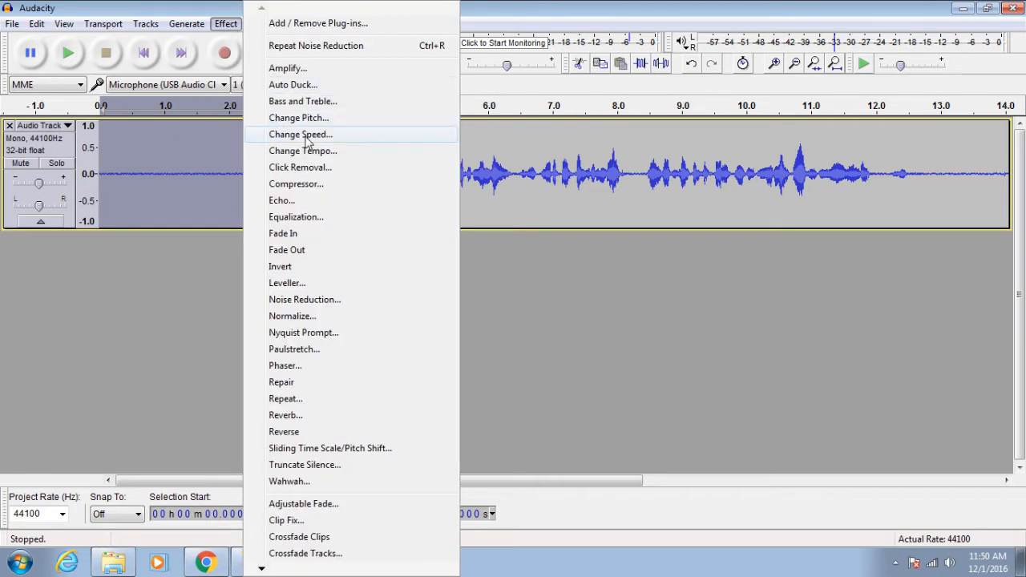
left_click(335, 301)
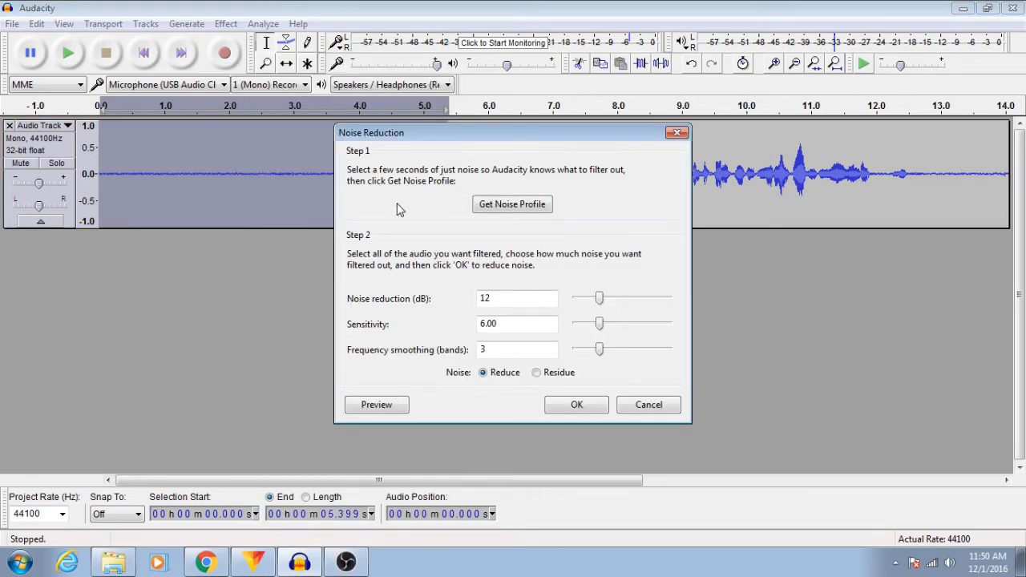
left_click(518, 208)
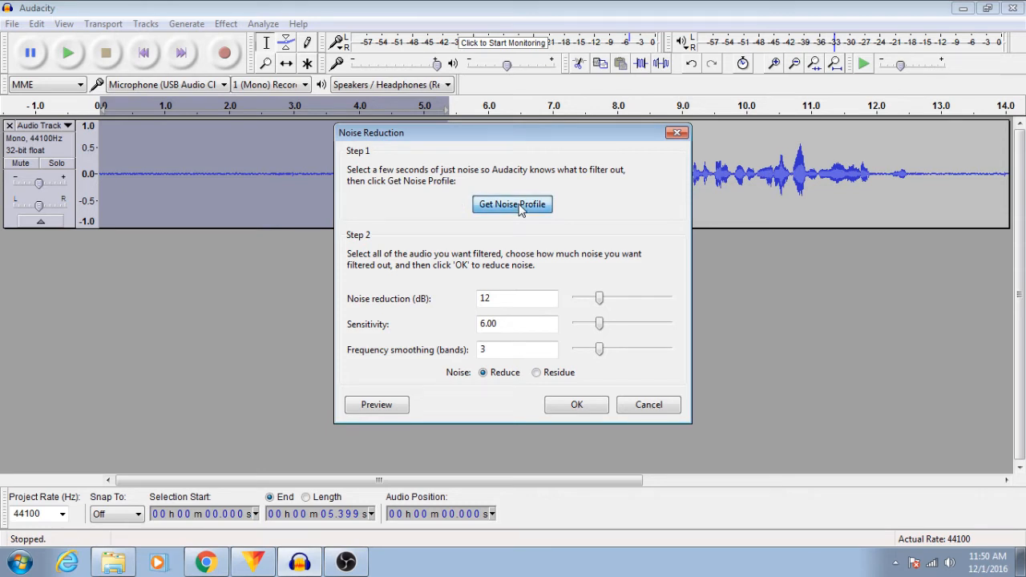
left_click(519, 205)
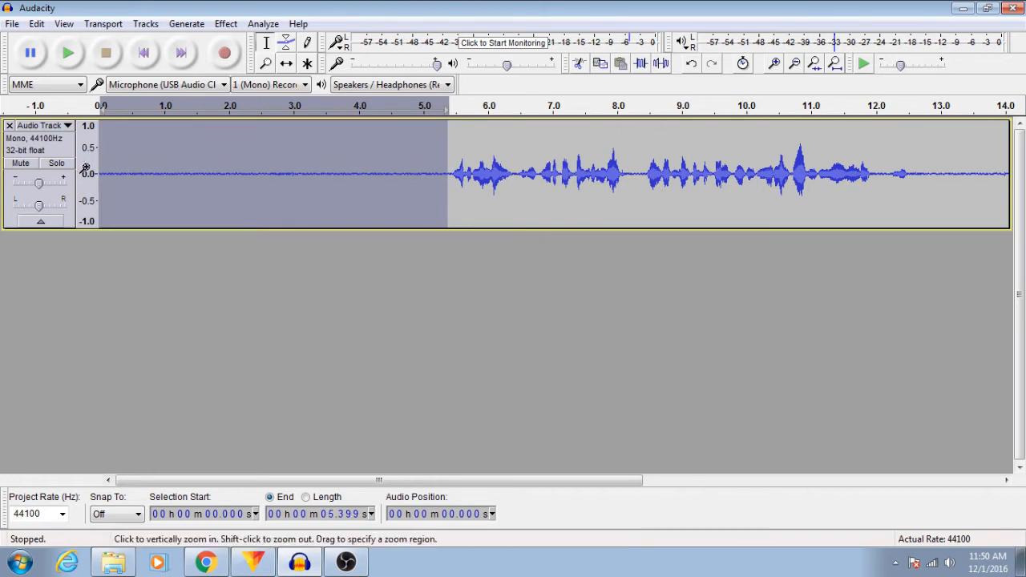
- Select the whole track, preview Noise Reduction at 12 dB with sensitivity 6.00 and frequency smoothing 3, and apply it
left_click(28, 145)
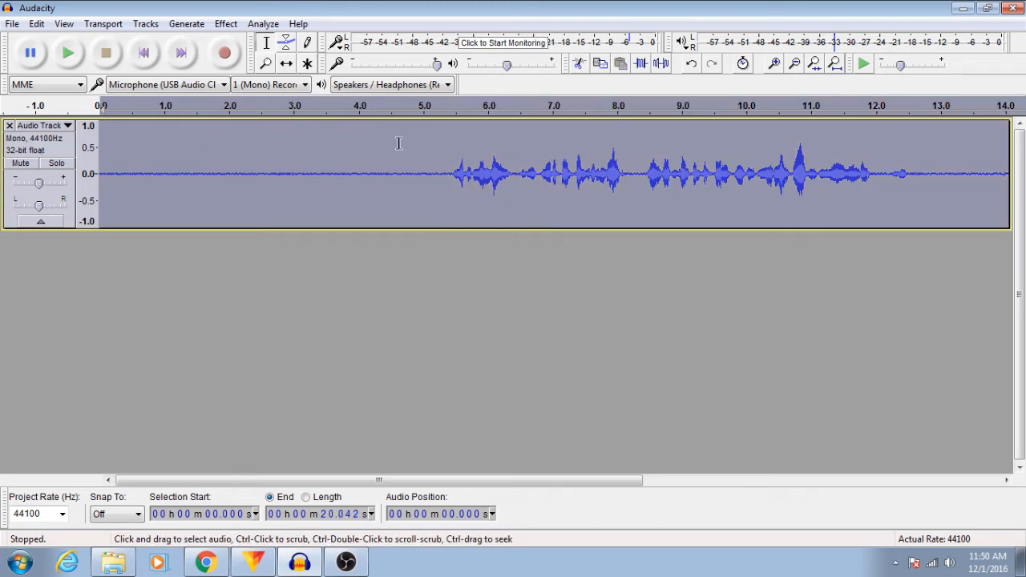
left_click(228, 24)
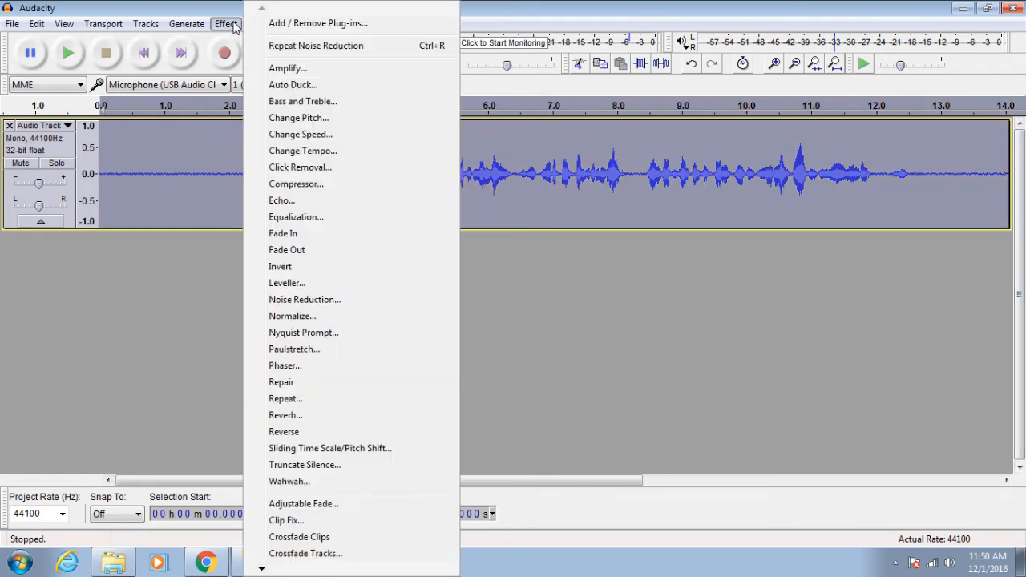
left_click(319, 300)
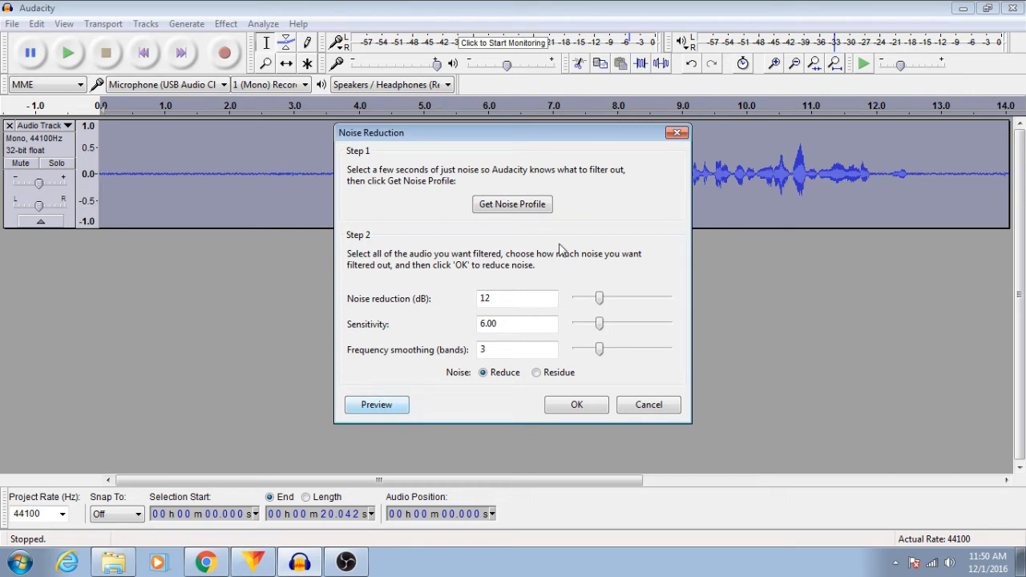
left_click(388, 407)
left_click(582, 408)
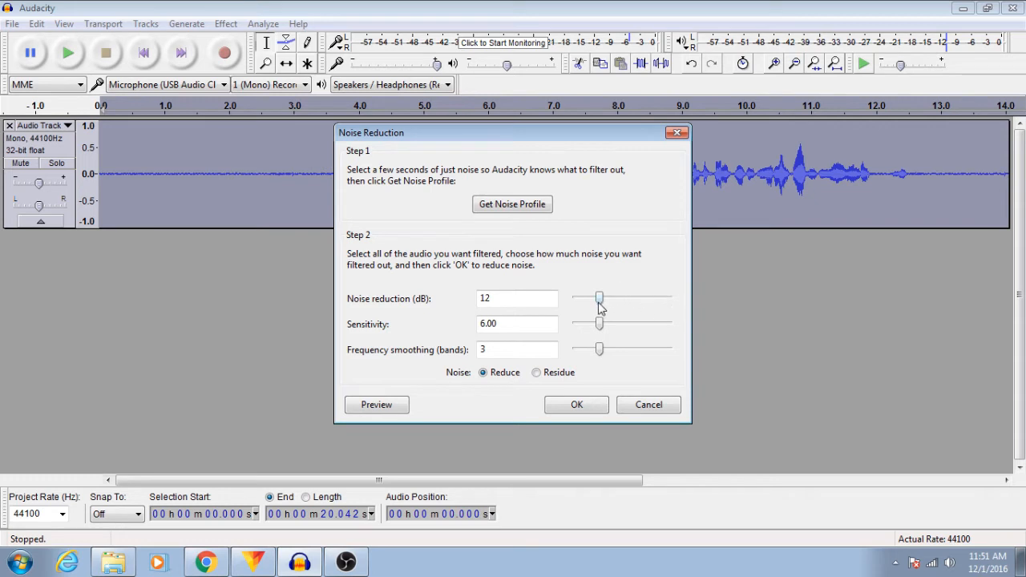
left_click(572, 408)
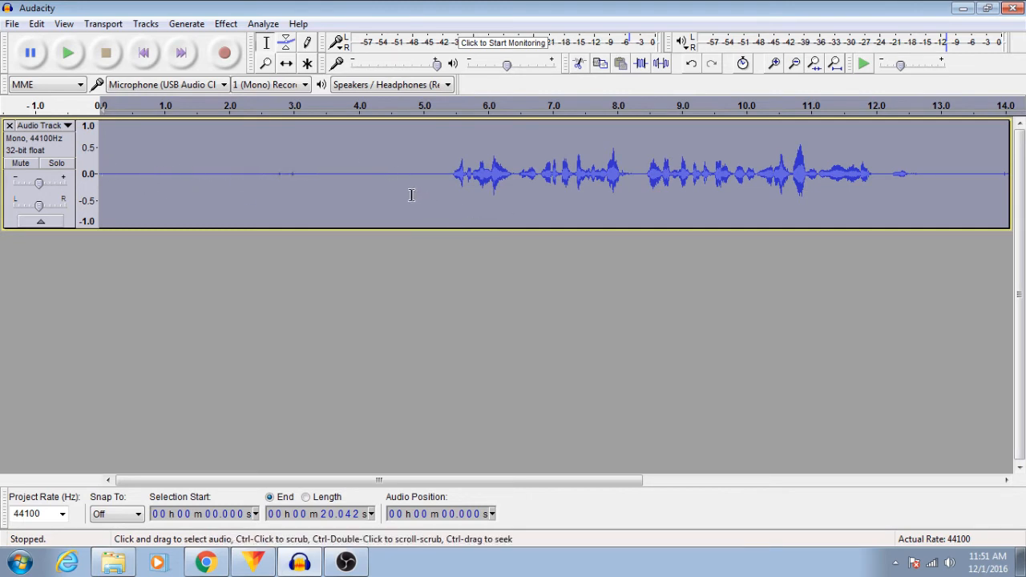
- Play back the noise-reduced narration from the start of the speech at about 5.4 seconds, and stop it
left_click(450, 174)
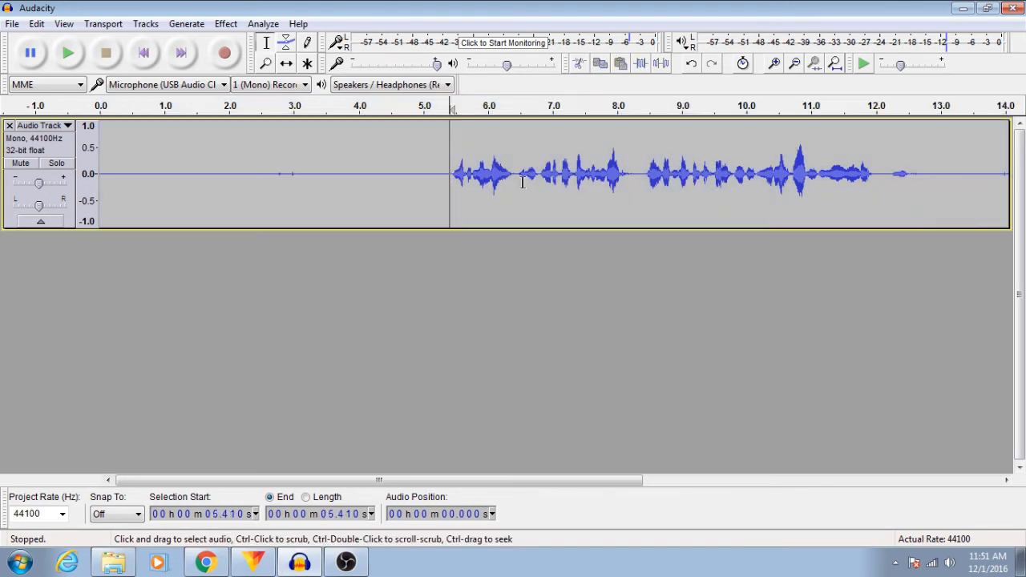
key("space")
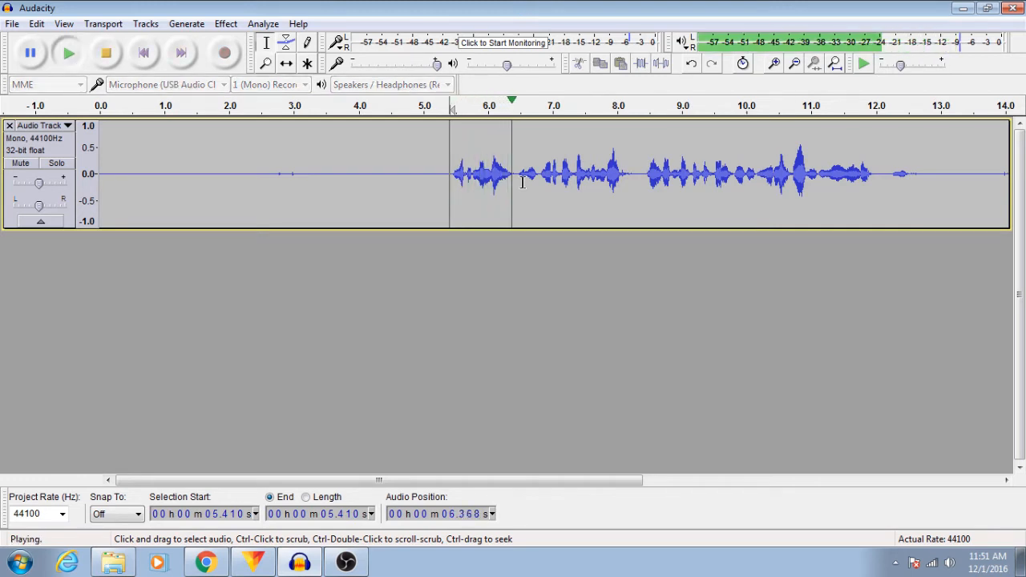
left_click(106, 53)
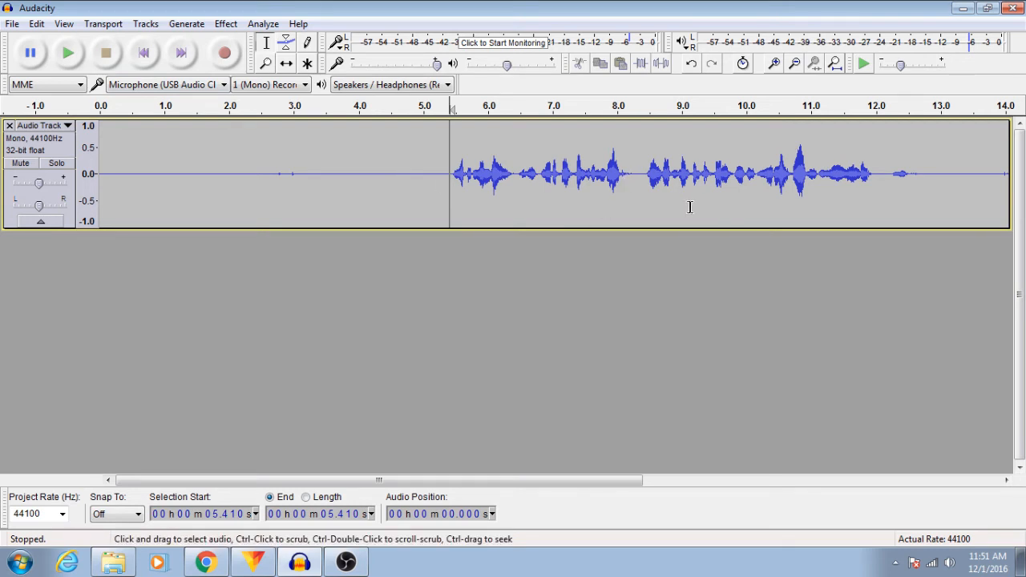
- Delete the opening silence from 0 to about 5.4 seconds and the trailing silence from about 12 seconds to the track's end
mouse_move(450, 168)
left_mouse_down()
mouse_move(328, 152)
mouse_move(100, 172)
mouse_move(105, 181)
left_mouse_up()
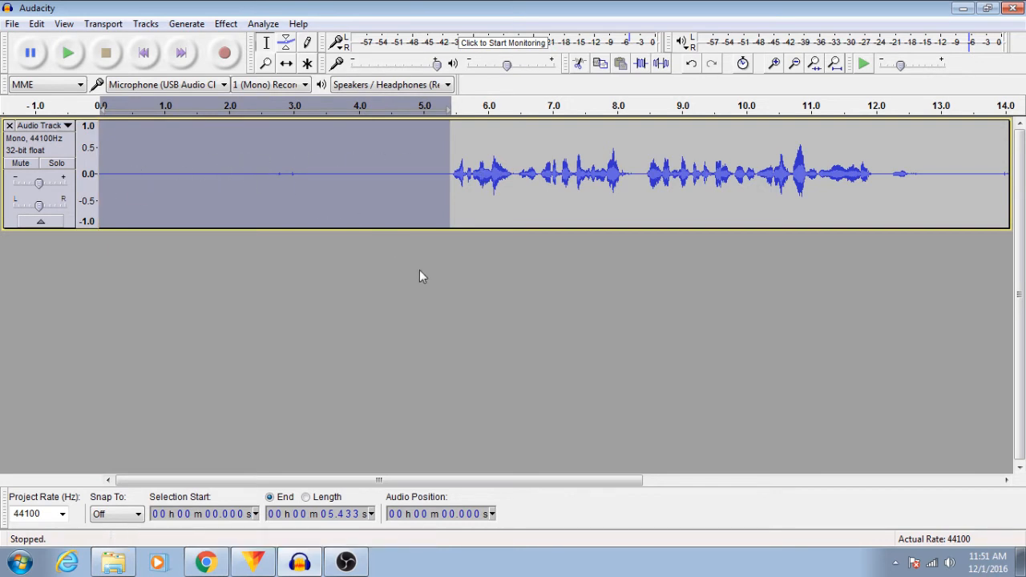
key("Delete")
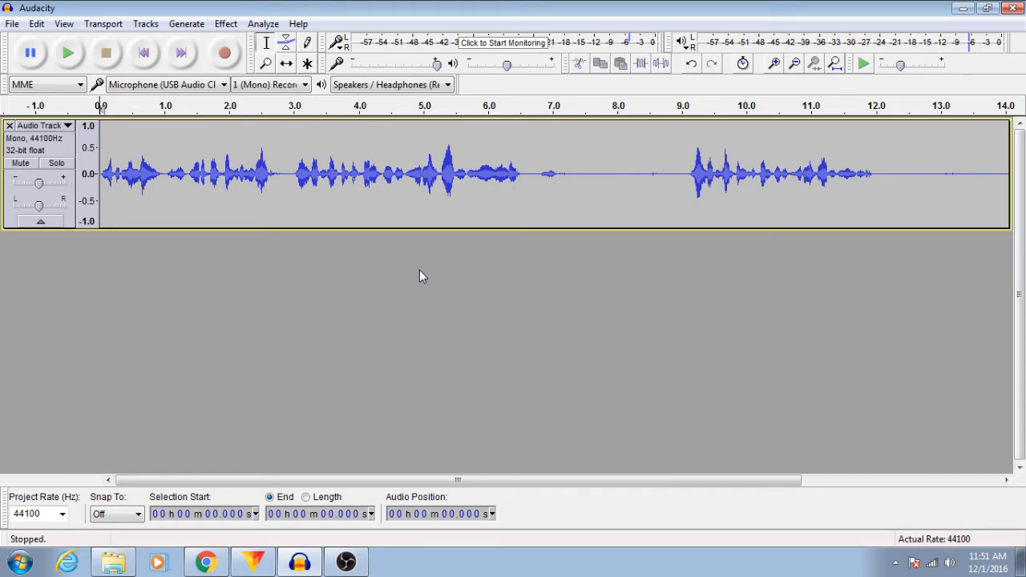
key("ctrl+z")
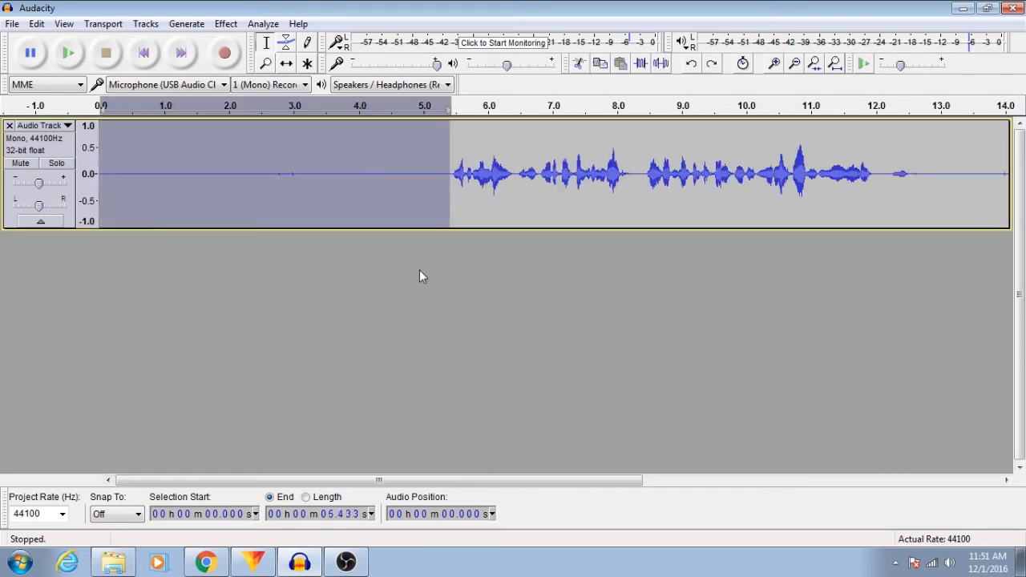
key("Delete")
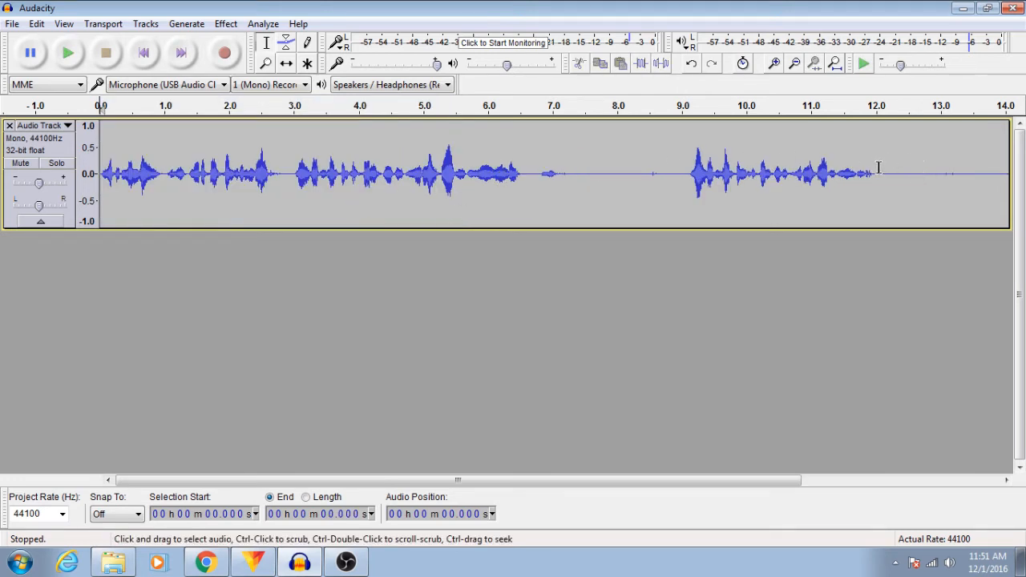
left_click_drag(876, 173, 806, 184)
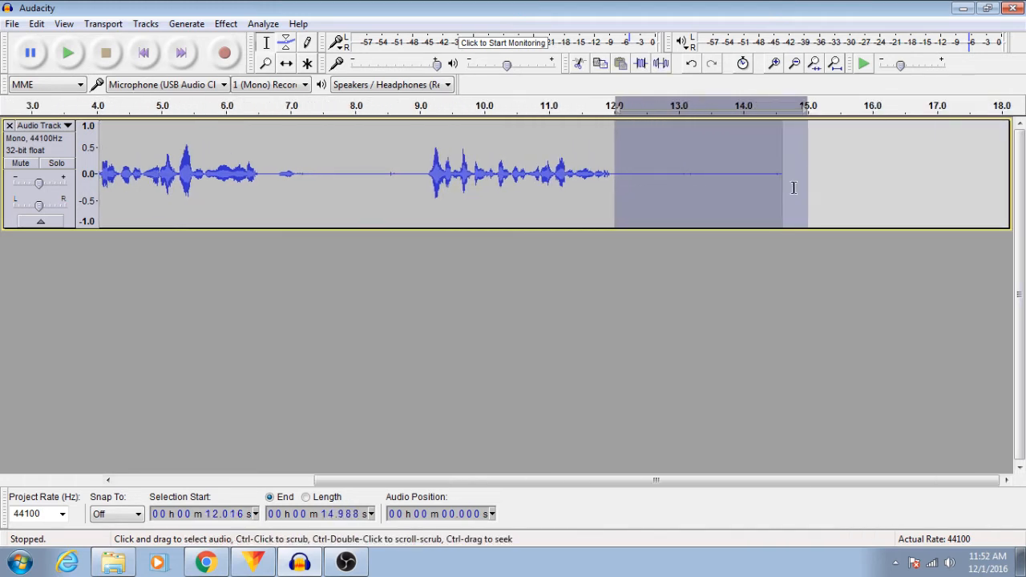
key("Delete")
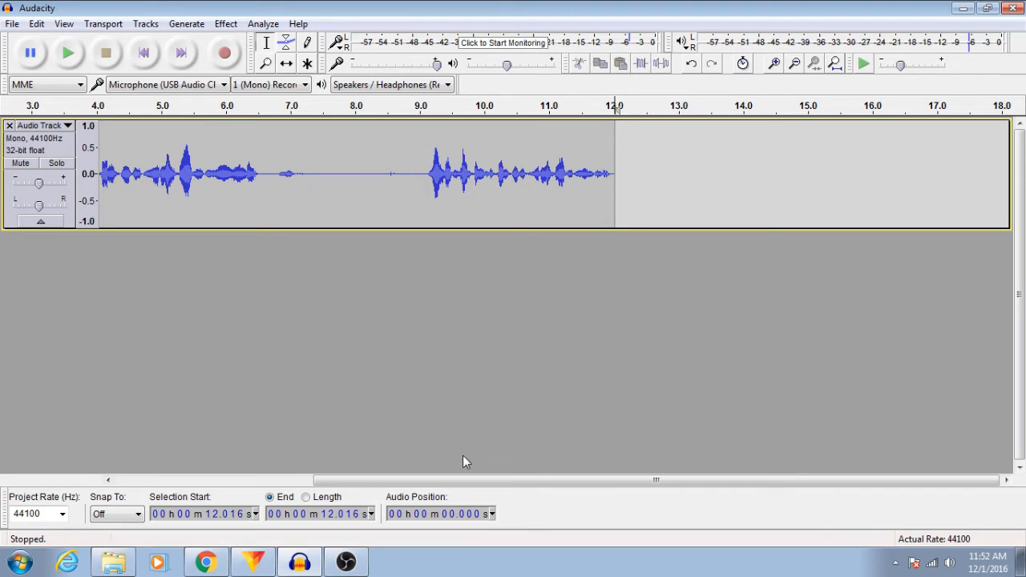
- Play the narration briefly from about 9.1 seconds, where the speech resumes after the long pause
left_click_drag(469, 480, 376, 491)
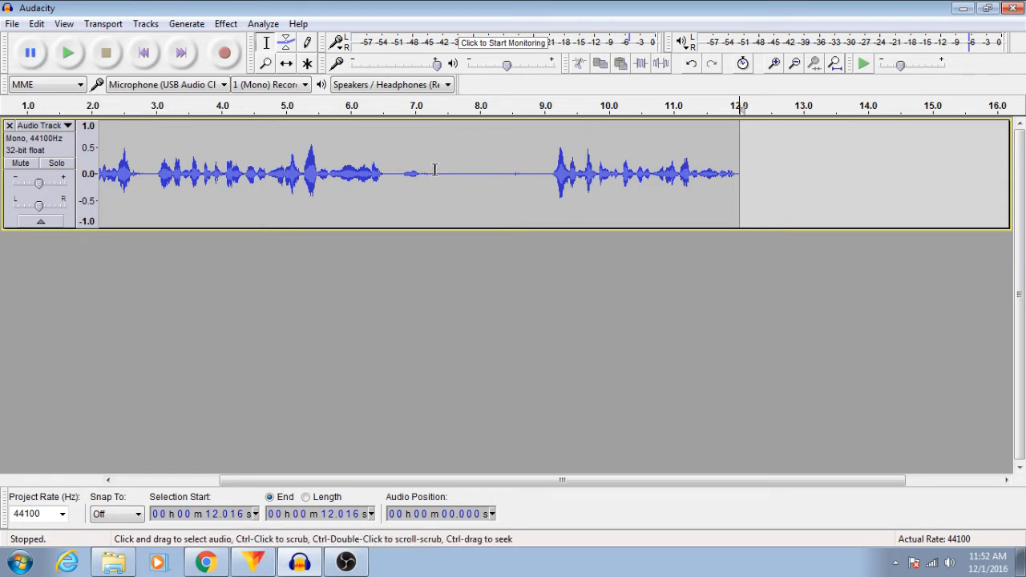
left_click_drag(434, 169, 548, 180)
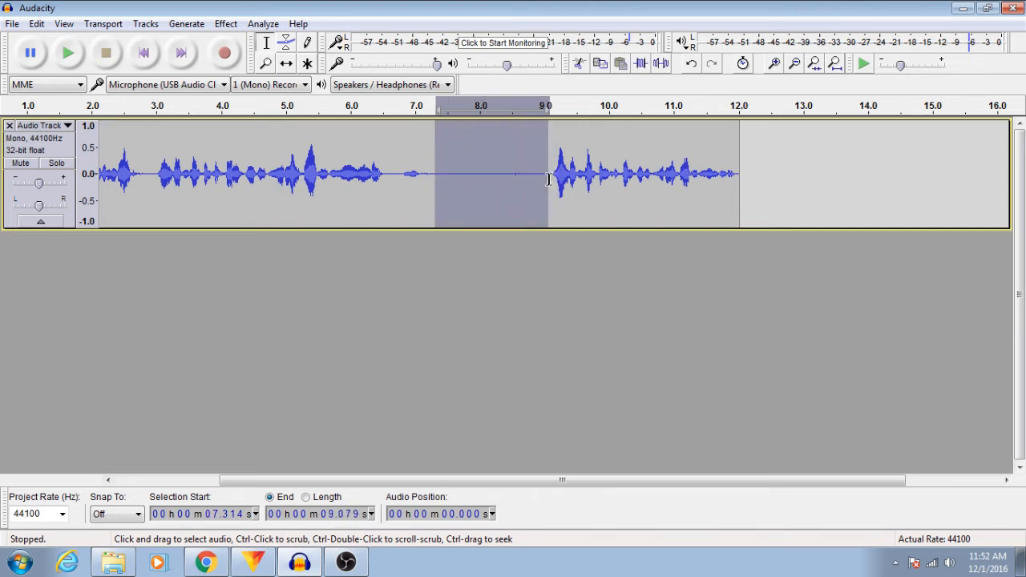
left_click(552, 176)
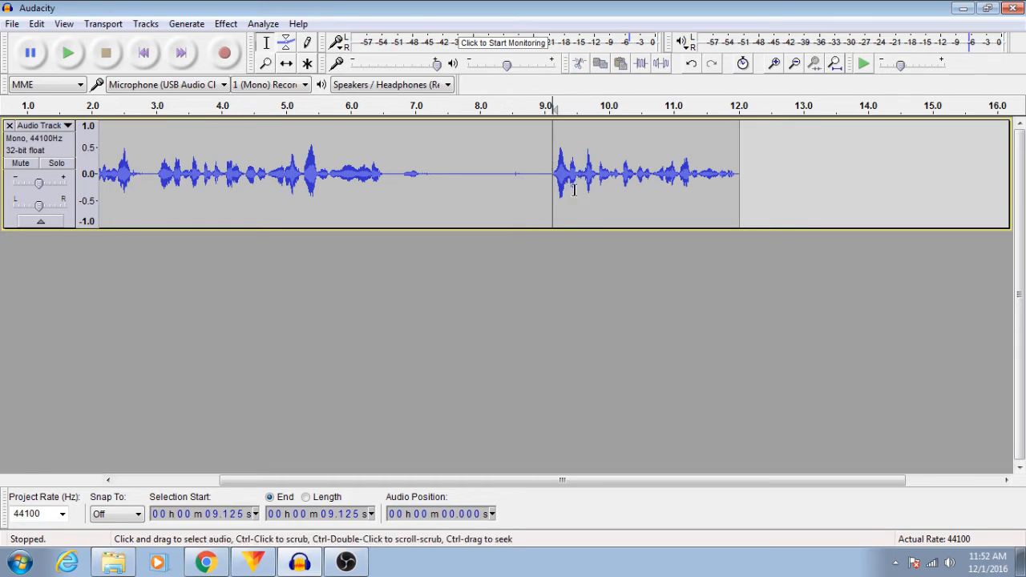
key("space")
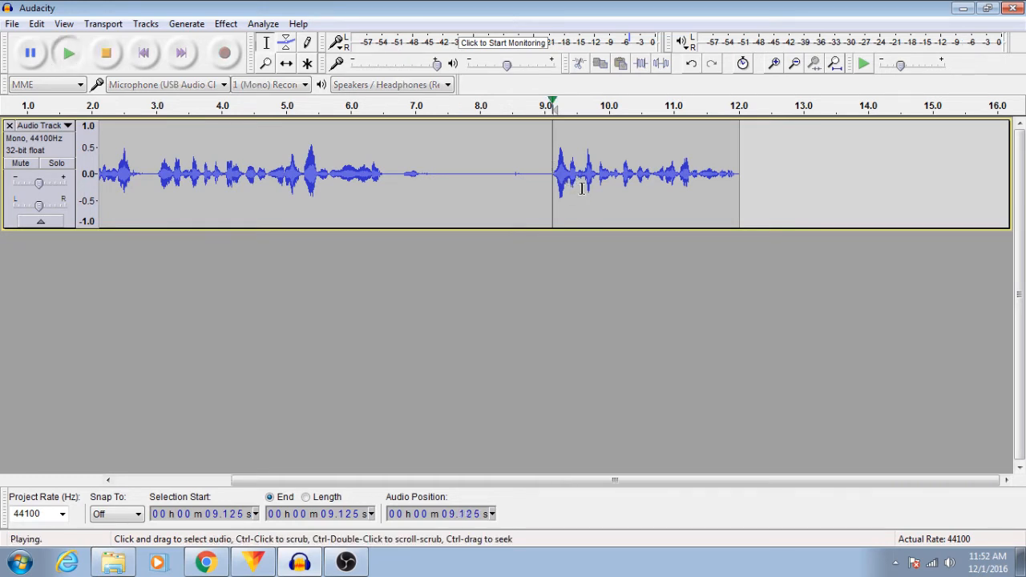
key("space")
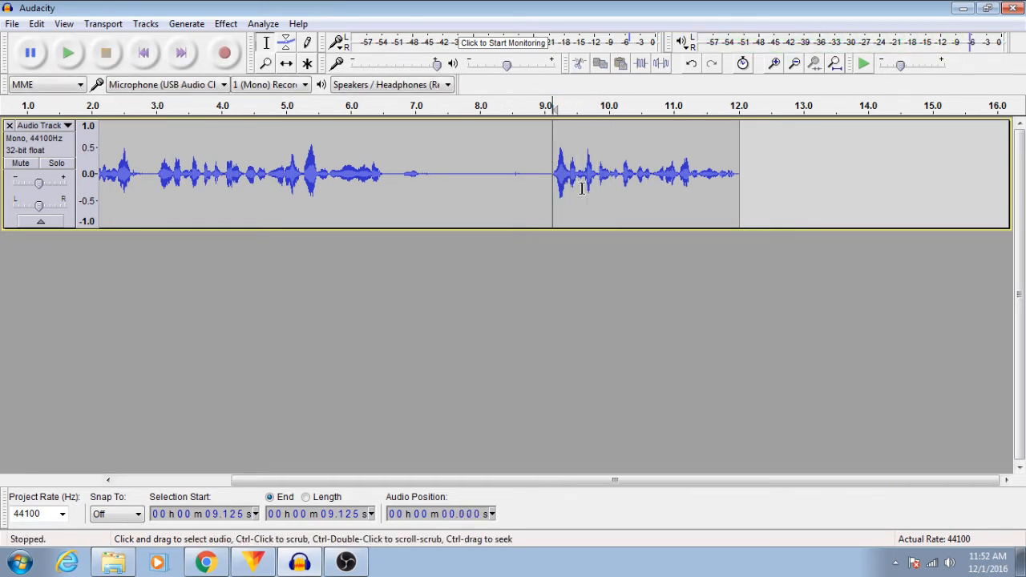
- Audition the narration from about 2.4 and 2.9 seconds to locate where the unwanted sentence starts
left_click(260, 166)
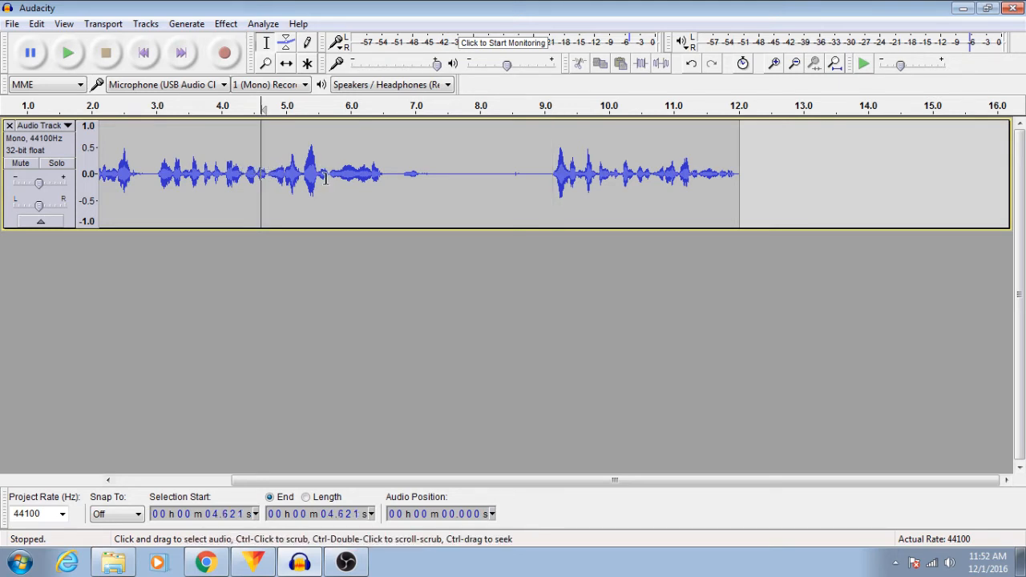
left_click(119, 173)
key("space")
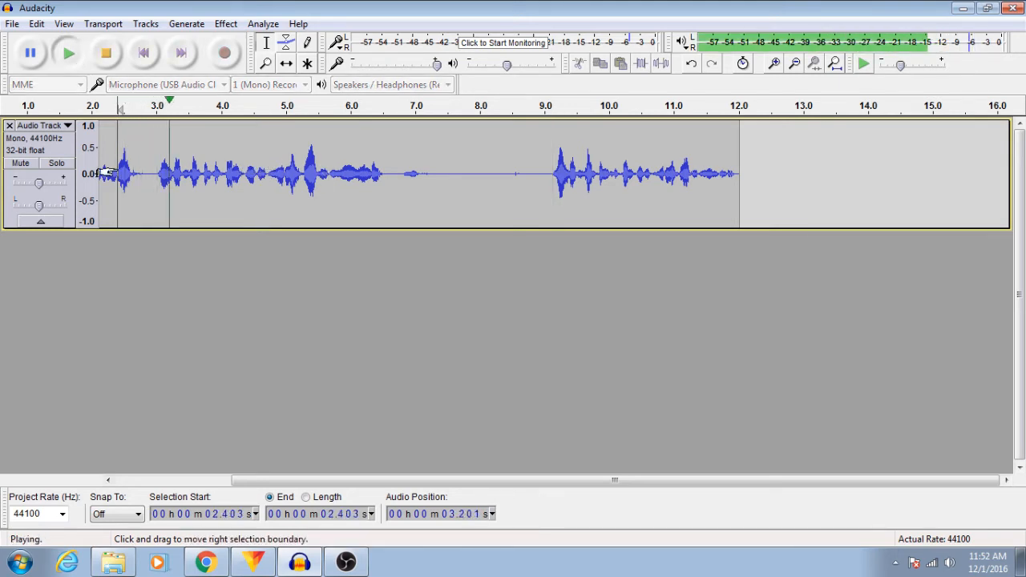
key("space")
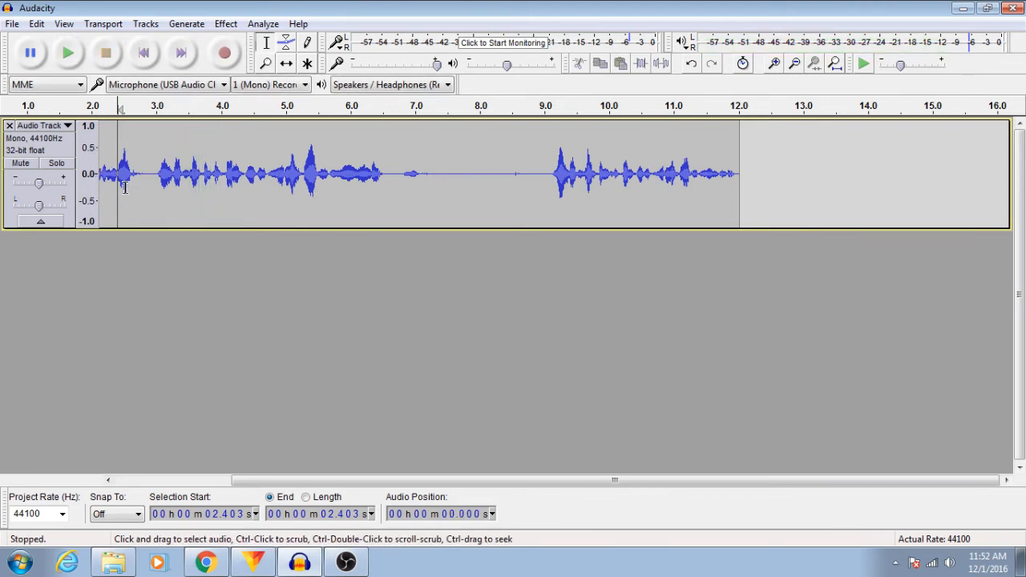
left_click(153, 172)
key("space")
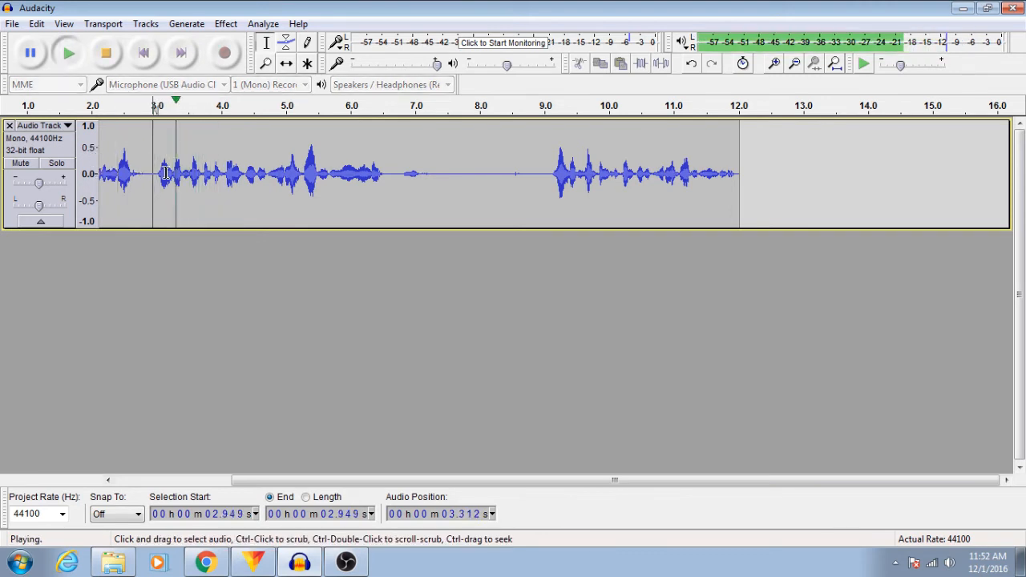
key("space")
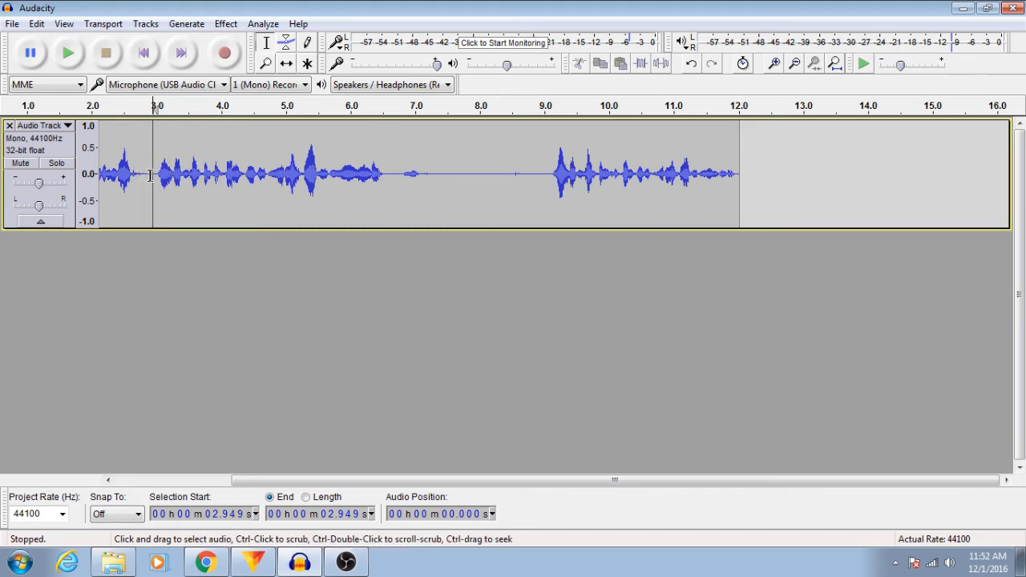
- Delete the section from about 2.9 to 9.1 seconds and play the shortened narration from the start
left_click_drag(151, 173, 549, 169)
key("Delete")
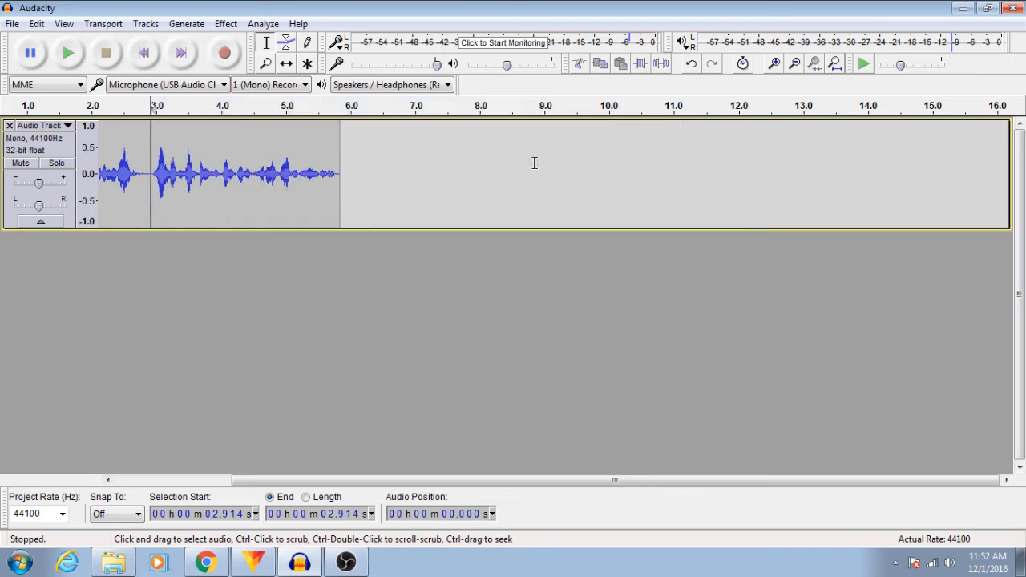
left_click_drag(510, 481, 337, 496)
left_click(68, 53)
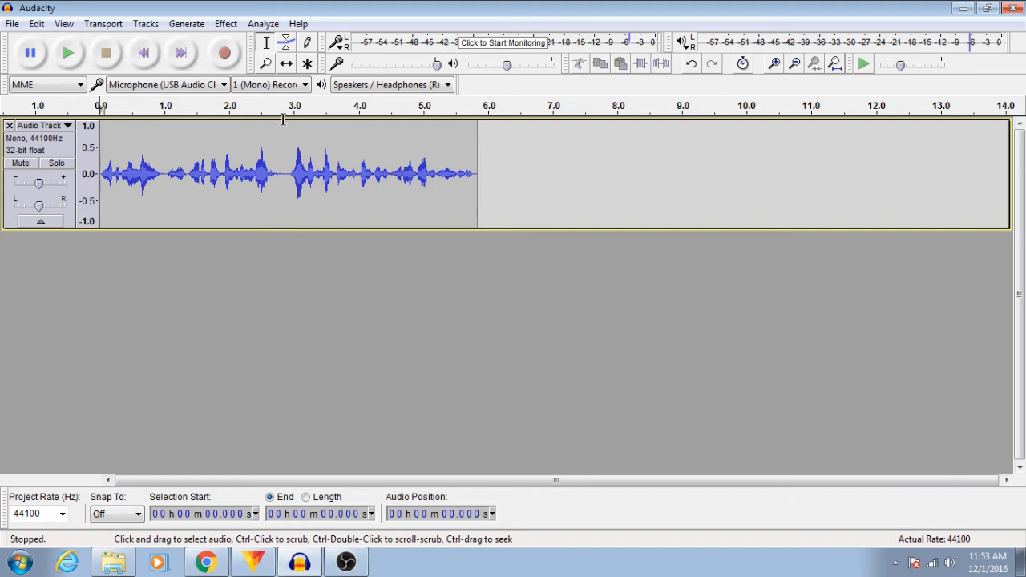
- Try adjusting the track's volume with the Envelope tool near 2.6 seconds and at the track's start
left_click(287, 46)
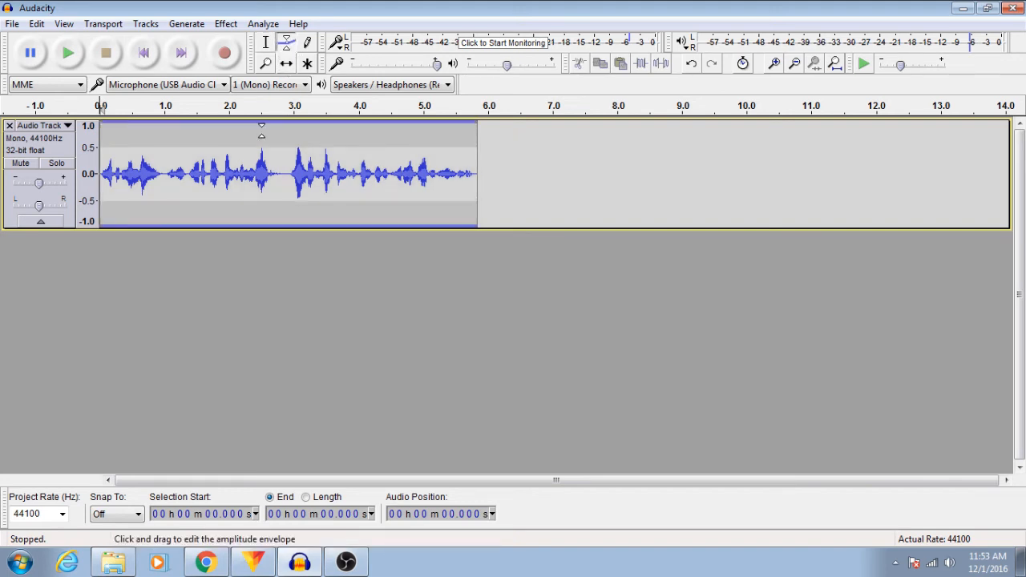
mouse_move(269, 128)
left_mouse_down()
mouse_move(265, 163)
mouse_move(275, 119)
left_mouse_up()
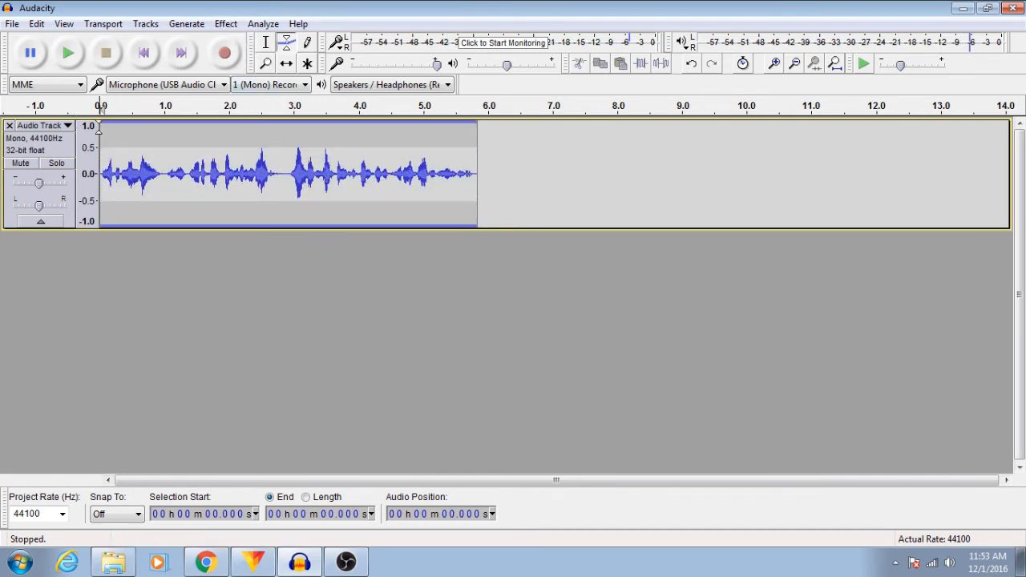
left_click_drag(99, 122, 145, 113)
- Save the work as an Audacity project named test on the Desktop
left_click(12, 24)
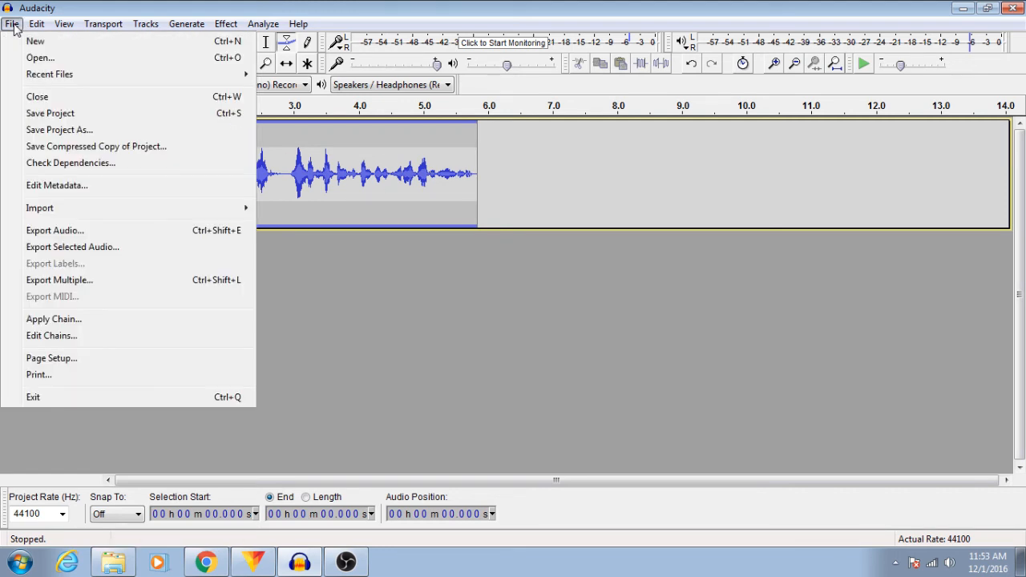
left_click(81, 118)
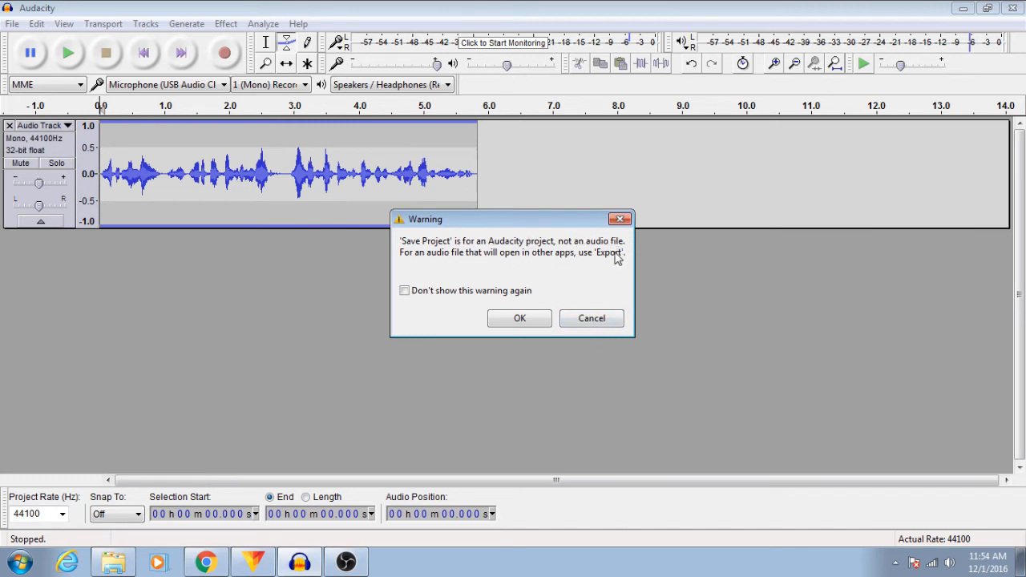
left_click(533, 319)
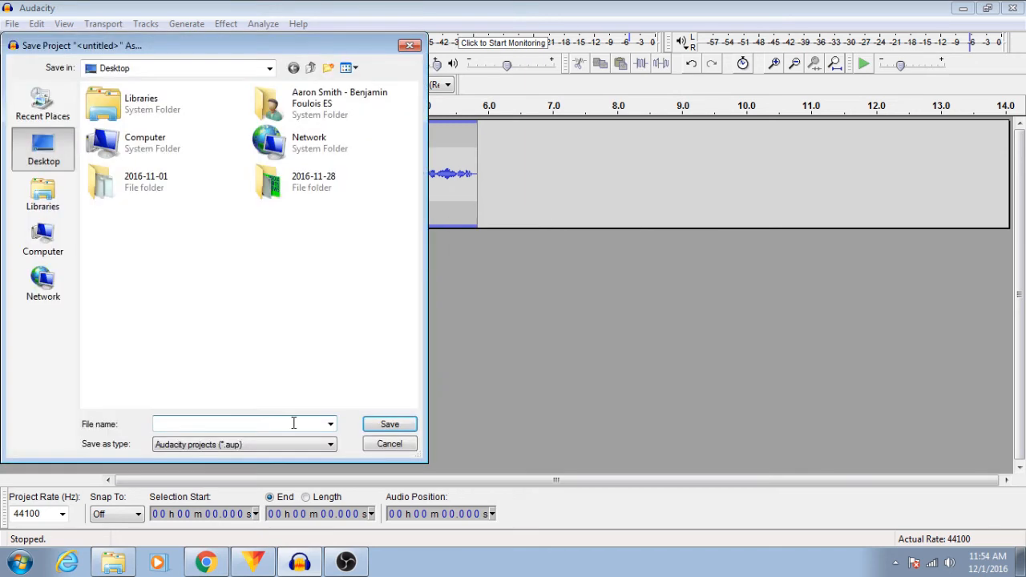
type("test")
left_click(389, 431)
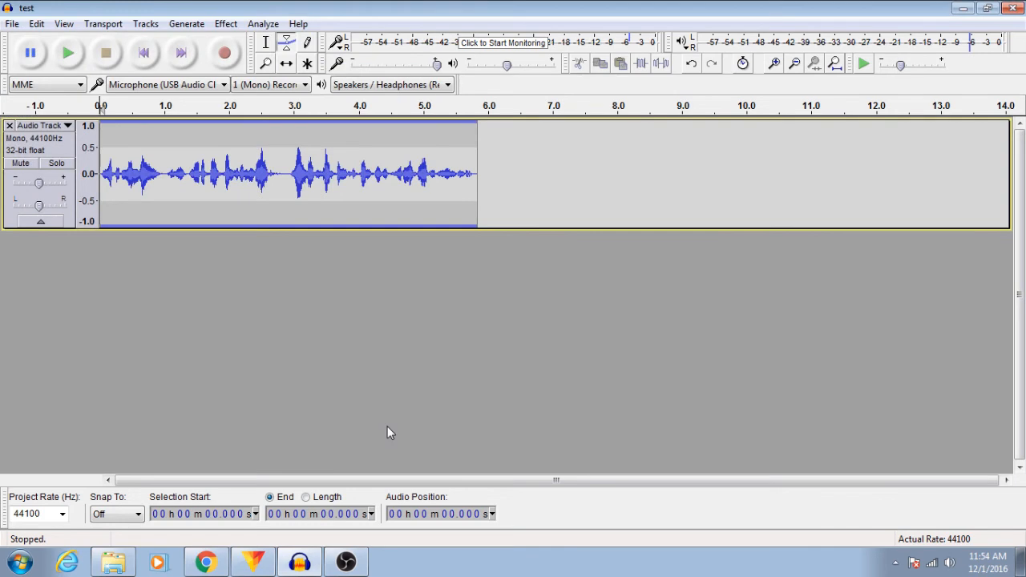
- Switch to Windows Explorer and inspect the saved test project file and its test_data folder on the Desktop
left_click(113, 562)
left_click(206, 437)
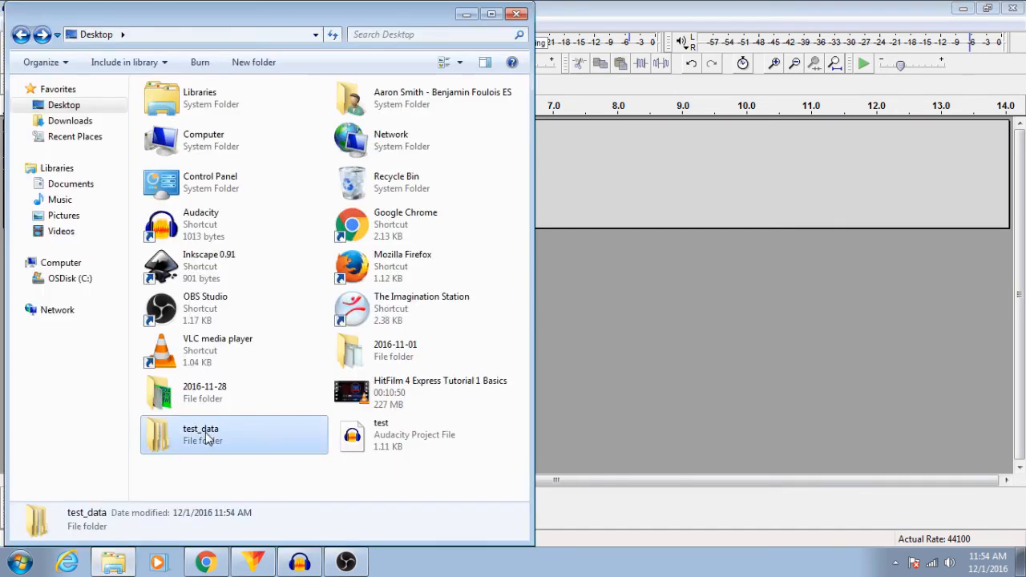
left_click(393, 445)
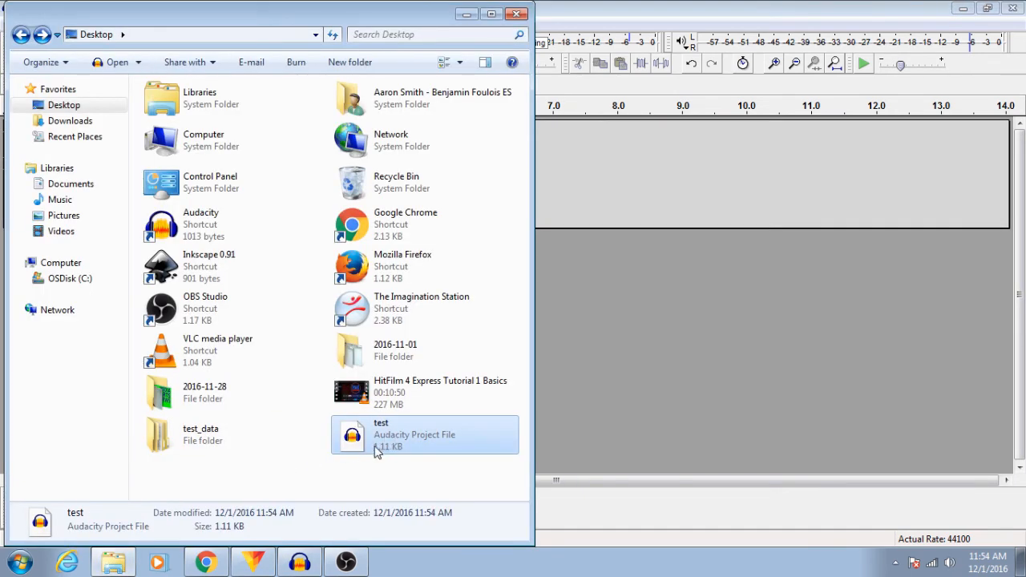
left_click(201, 438)
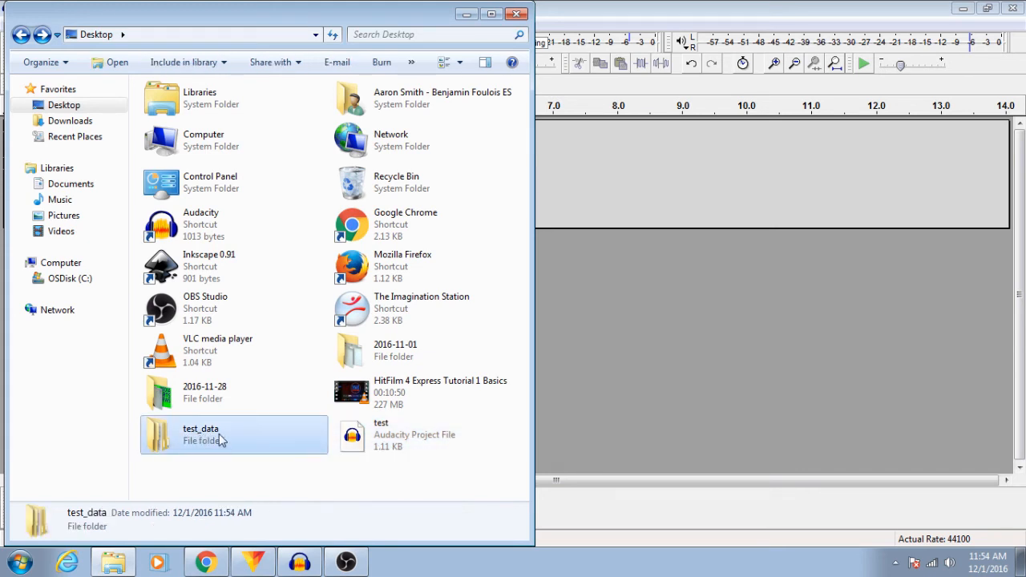
- Open the test_data folder down through e00 to d00 and inspect the audio files stored there
double_click(158, 443)
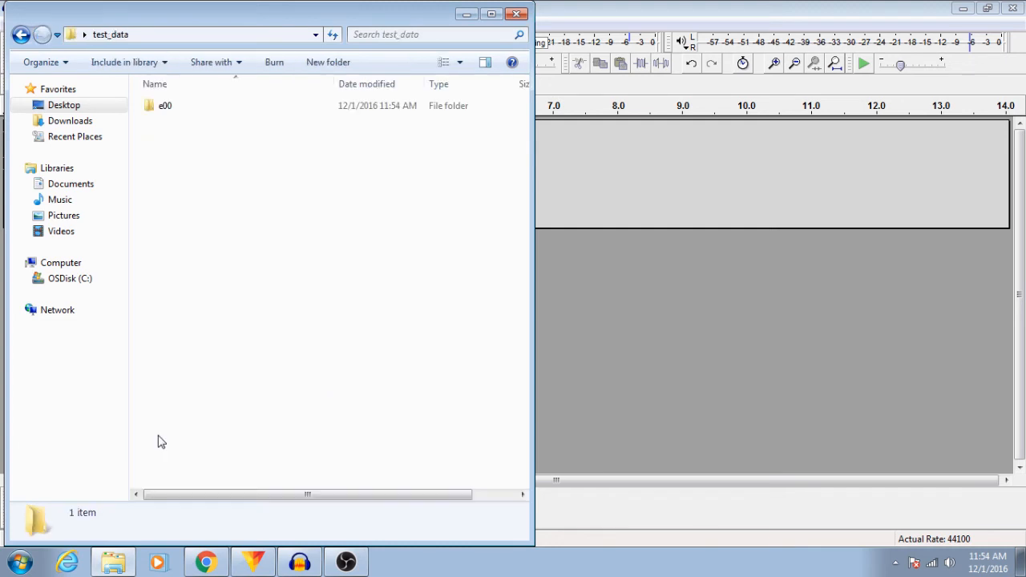
double_click(163, 105)
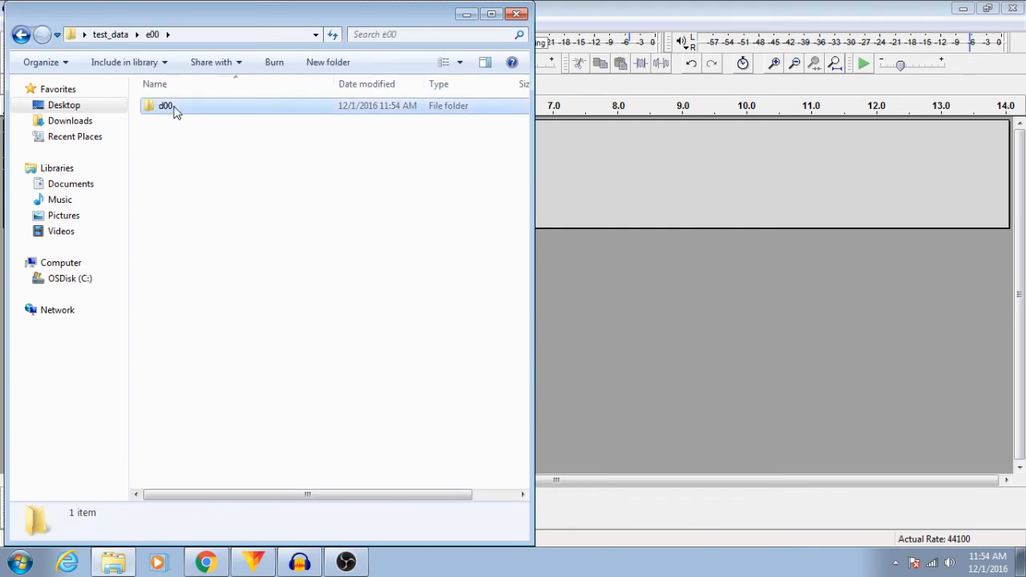
double_click(171, 108)
left_click(197, 107)
left_click(202, 170)
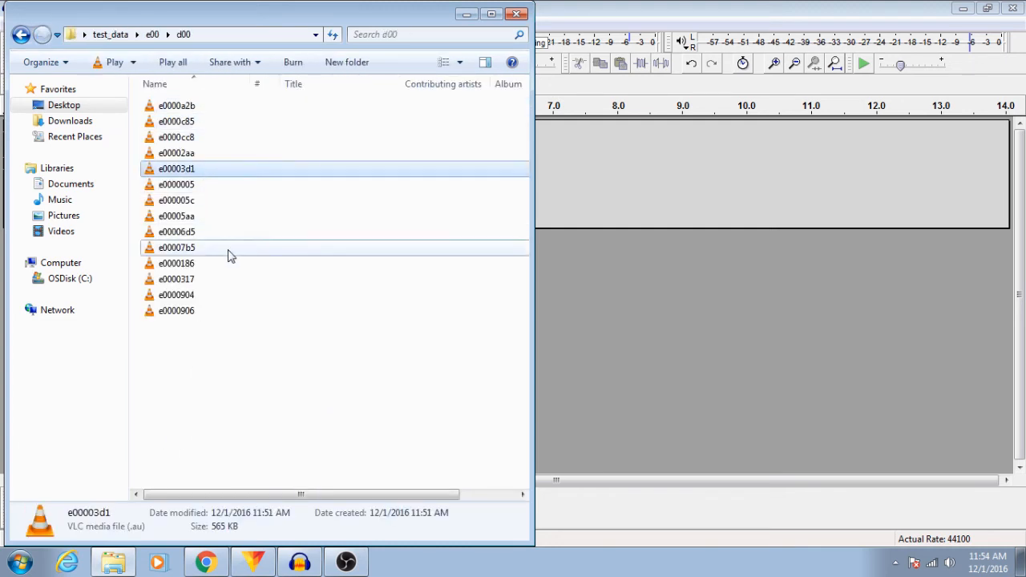
left_click(230, 249)
left_click(229, 294)
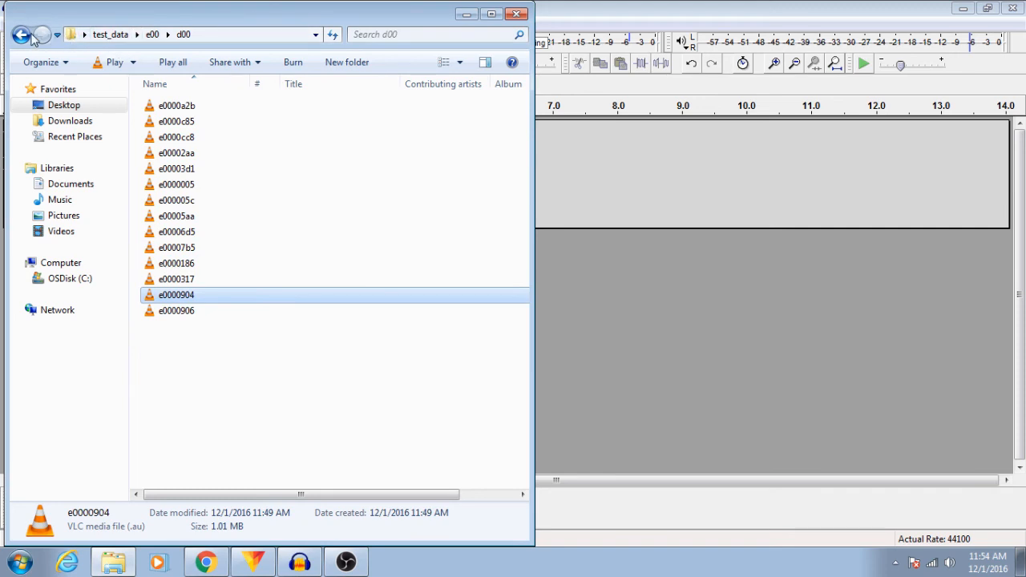
- Go back to the Desktop folder, check the test project file's details, and switch back to Audacity
left_click(29, 38)
left_click(28, 39)
left_click(27, 38)
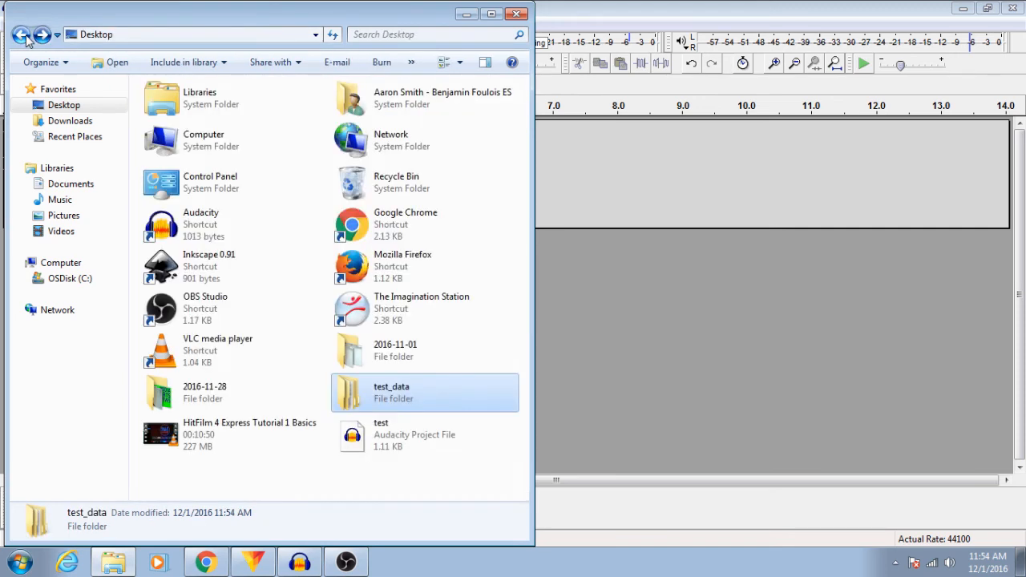
left_click(371, 446)
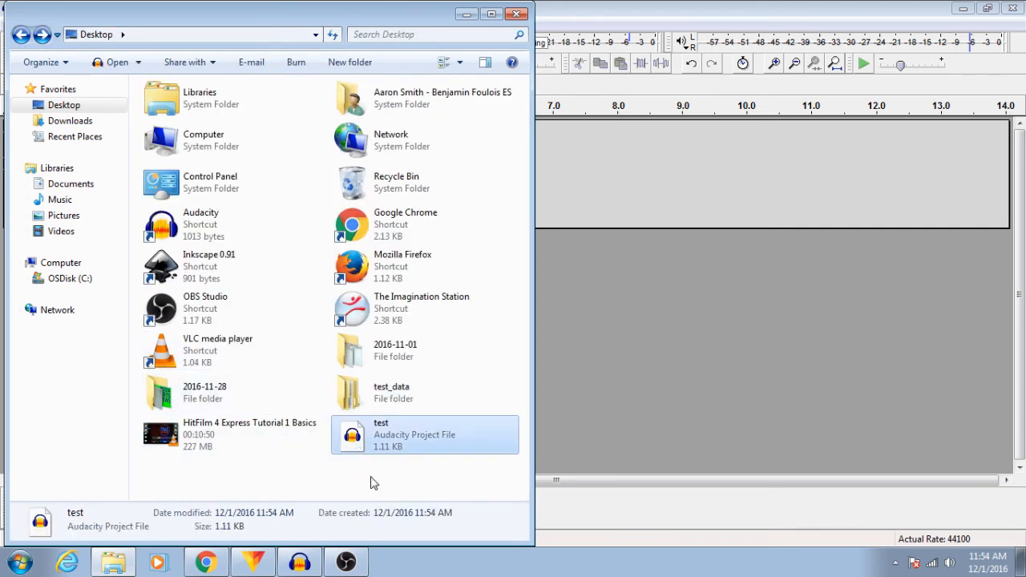
left_click(423, 468)
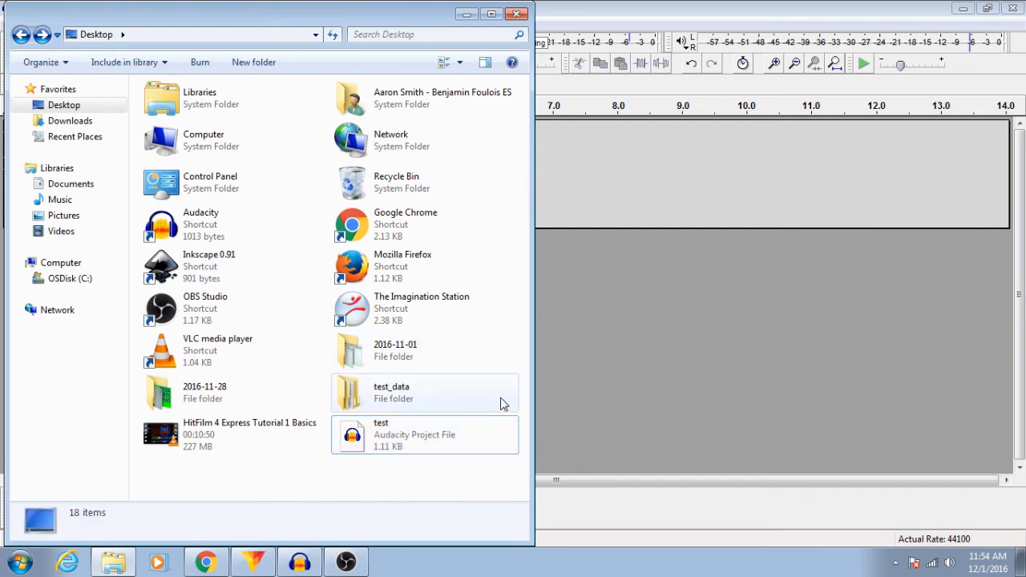
left_click(637, 325)
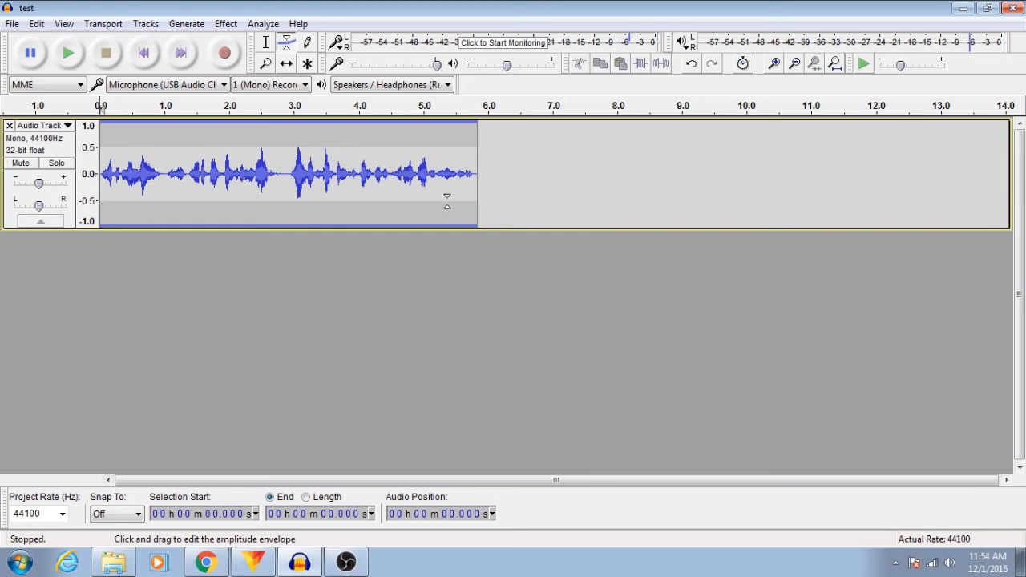
- Export the audio to the Desktop as an MP3 file named test, with constant bit rate, 320 kbps quality and stereo channel mode
left_click(13, 24)
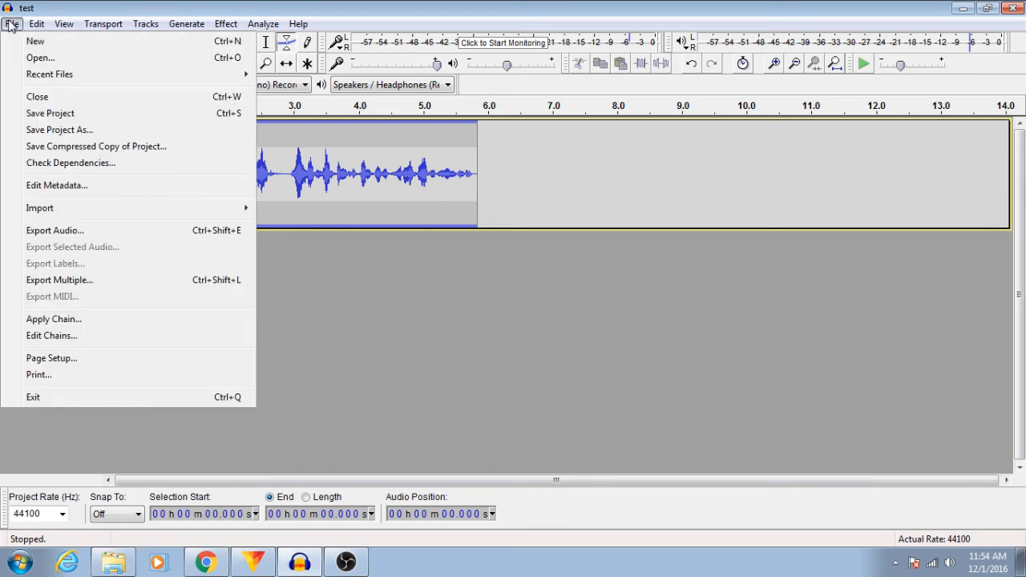
left_click(55, 231)
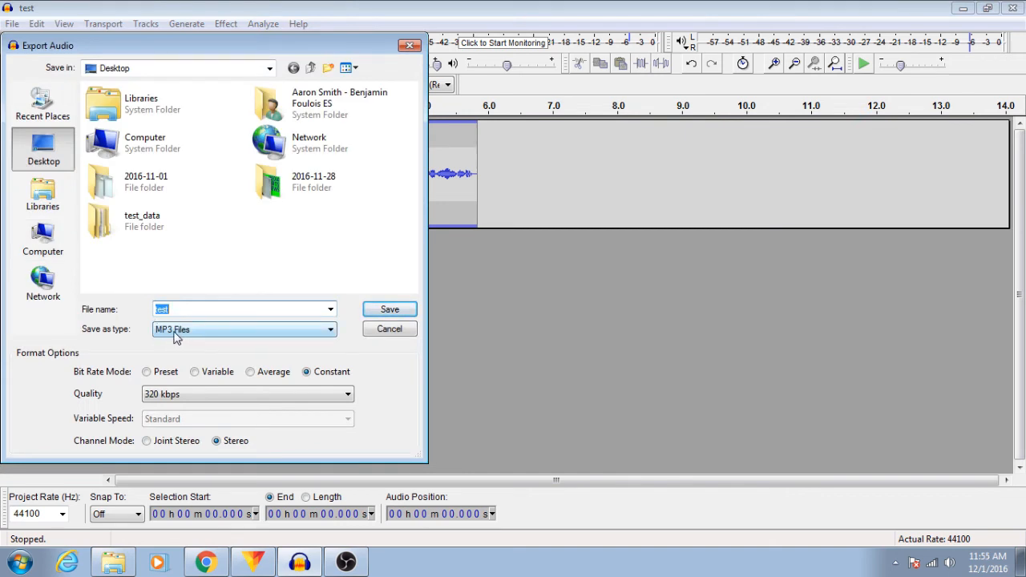
left_click(209, 331)
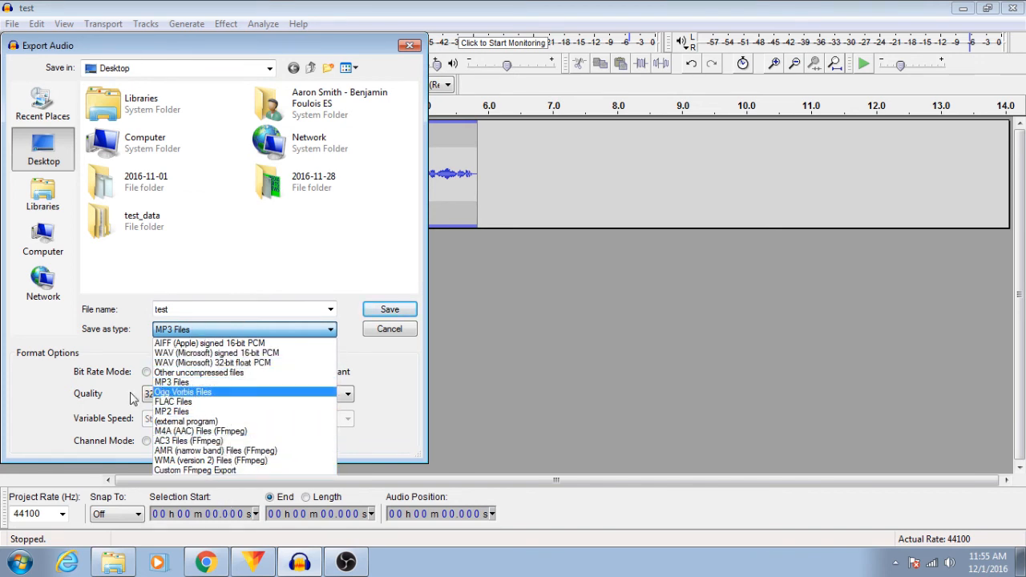
left_click(133, 334)
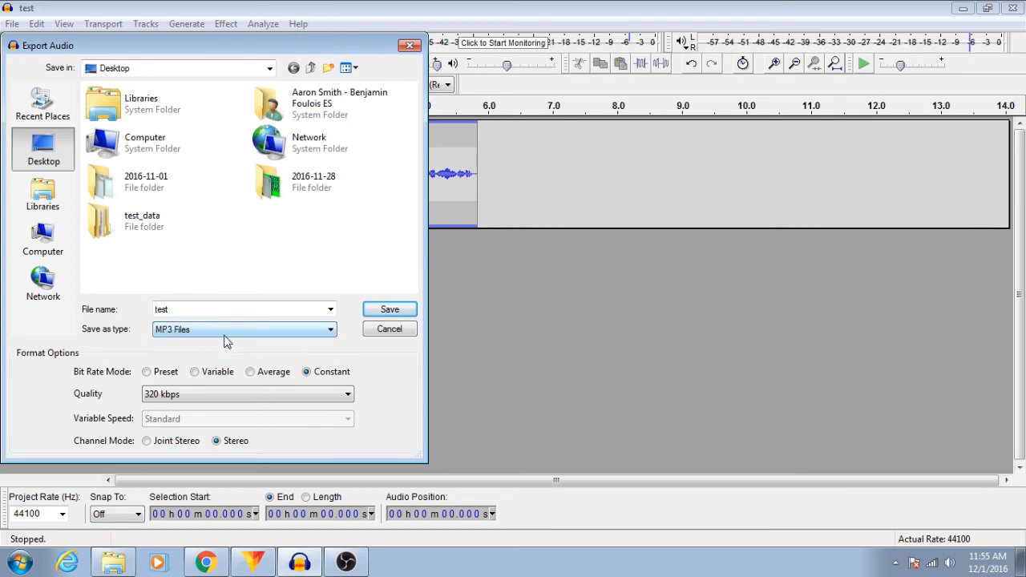
left_click(184, 394)
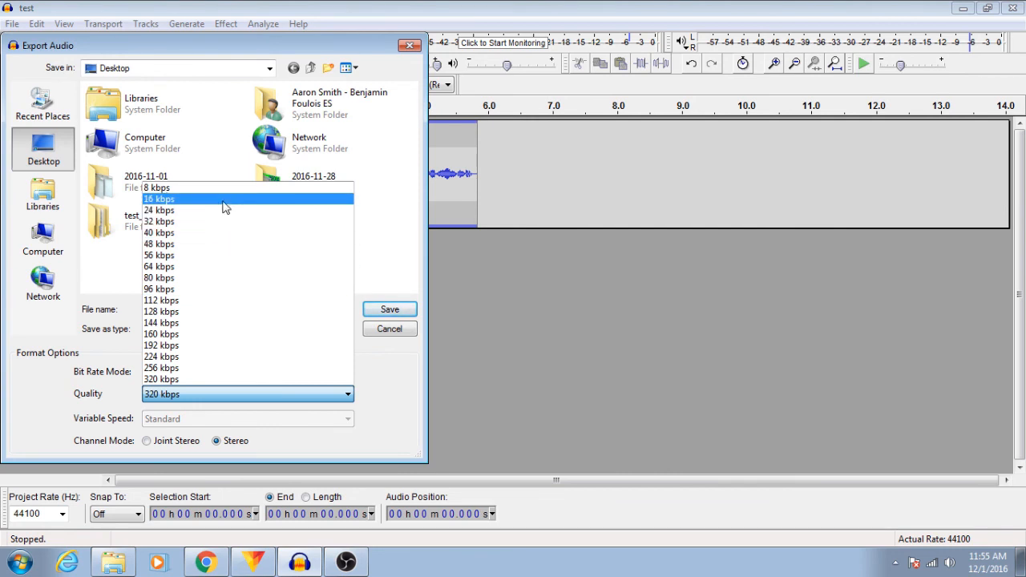
left_click(201, 381)
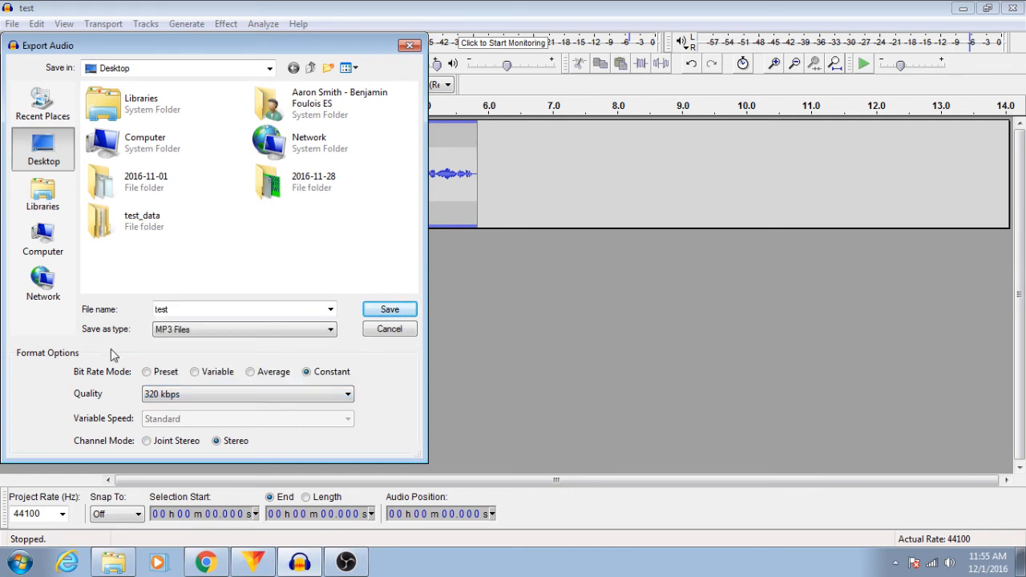
left_click(384, 314)
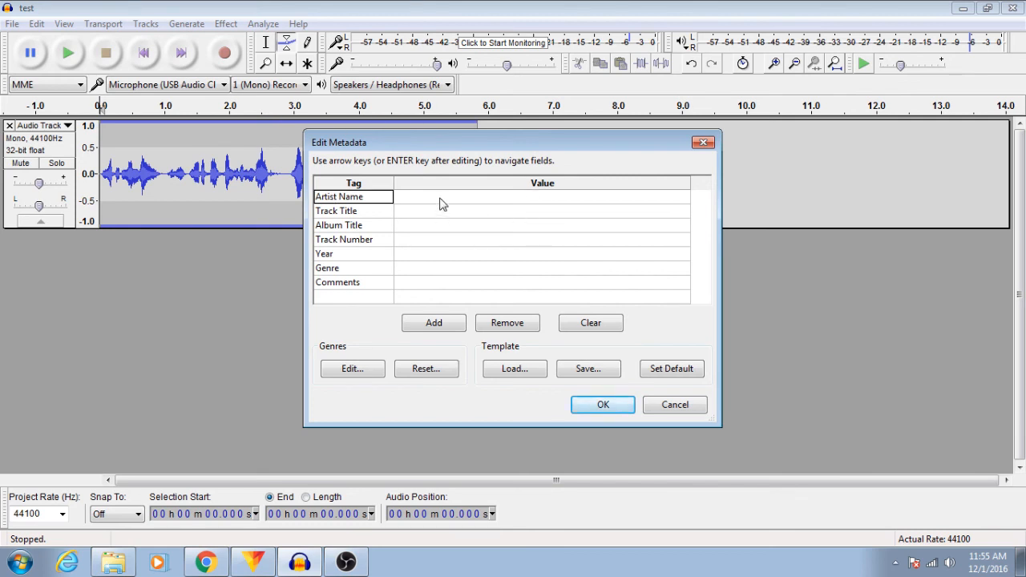
- Go through the metadata value fields from artist name to genre, leave them blank, and accept the metadata to finish the export
left_click(439, 202)
left_click(441, 212)
left_click(441, 227)
left_click(443, 241)
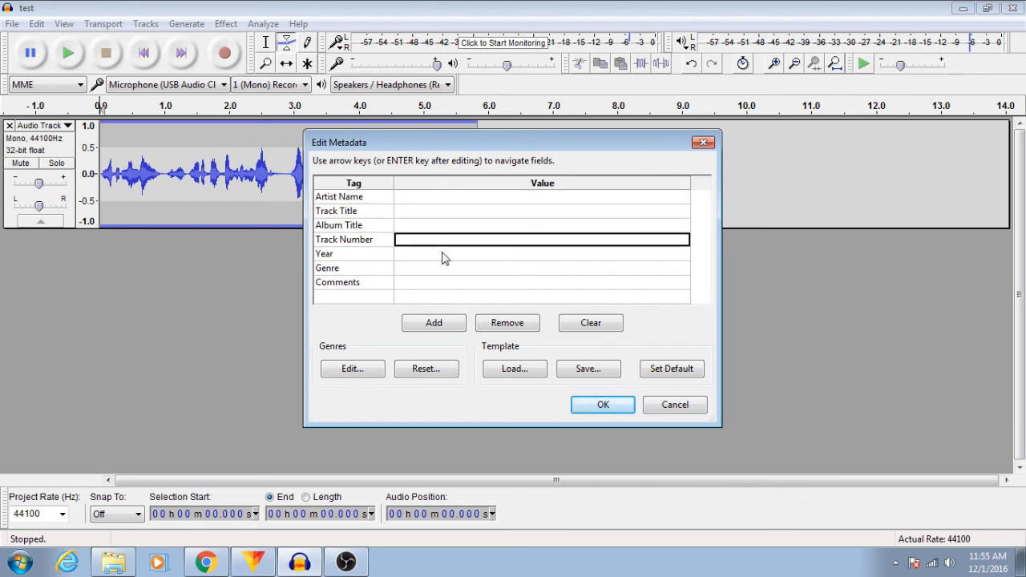
left_click(445, 255)
left_click(441, 269)
left_click(439, 201)
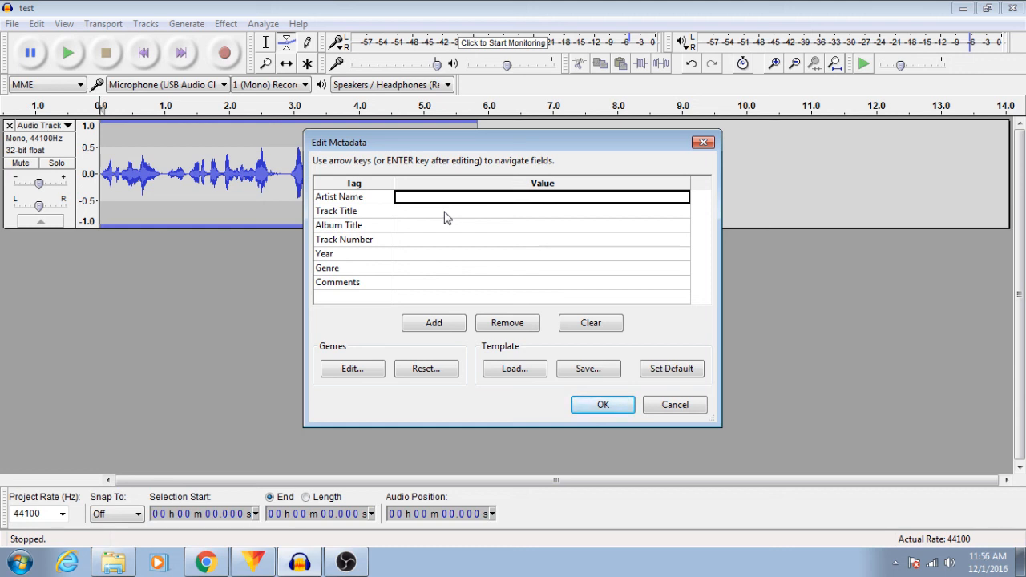
left_click(424, 213)
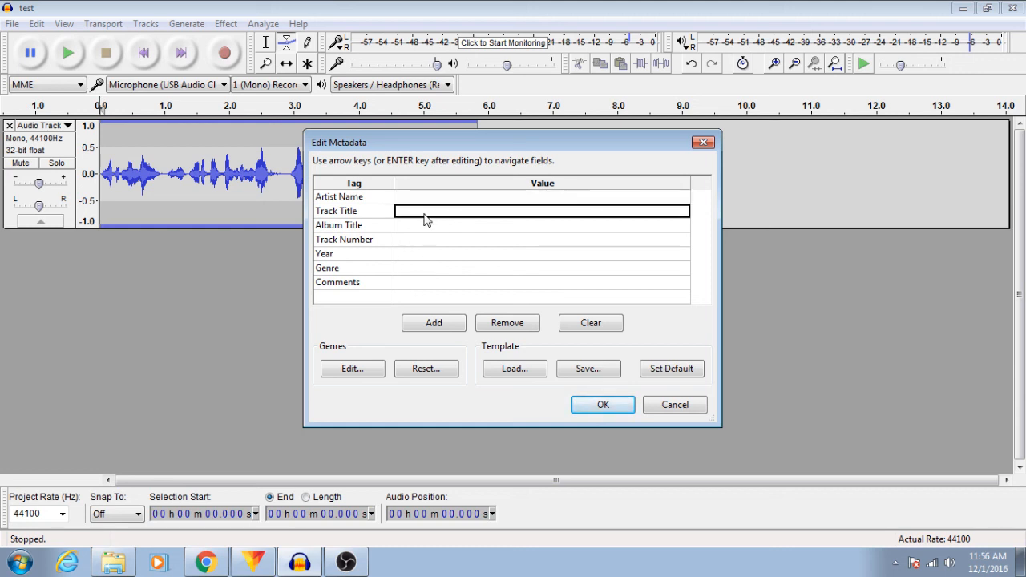
left_click(420, 227)
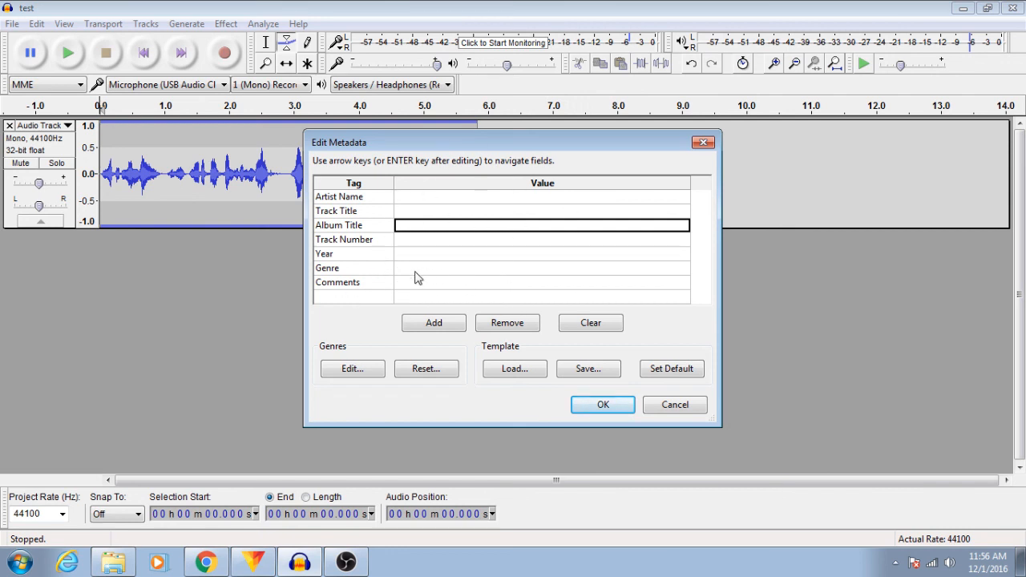
left_click(604, 413)
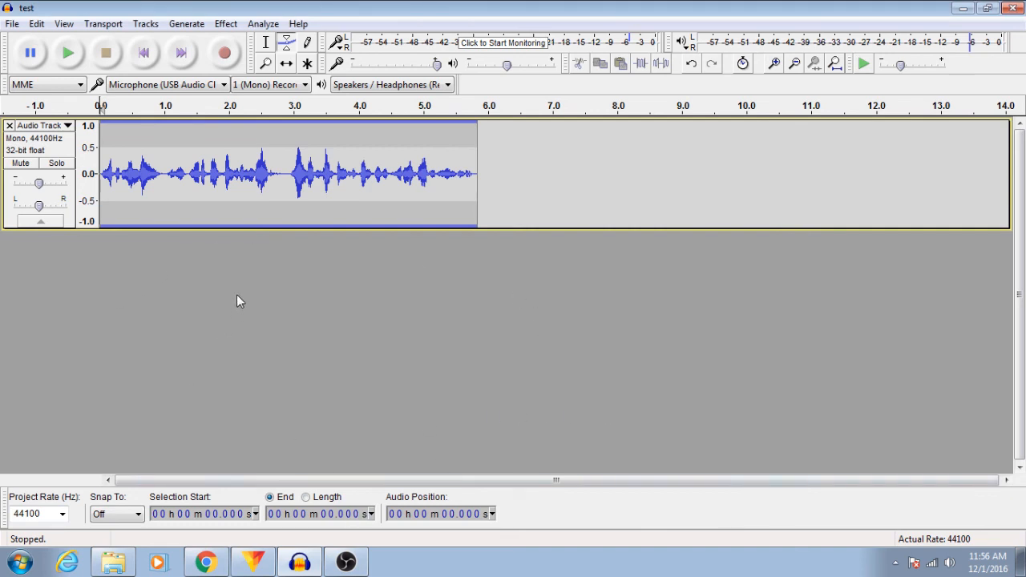
- Switch to Windows Explorer, check the exported test MP3 on the Desktop, and return to Audacity
left_click(112, 563)
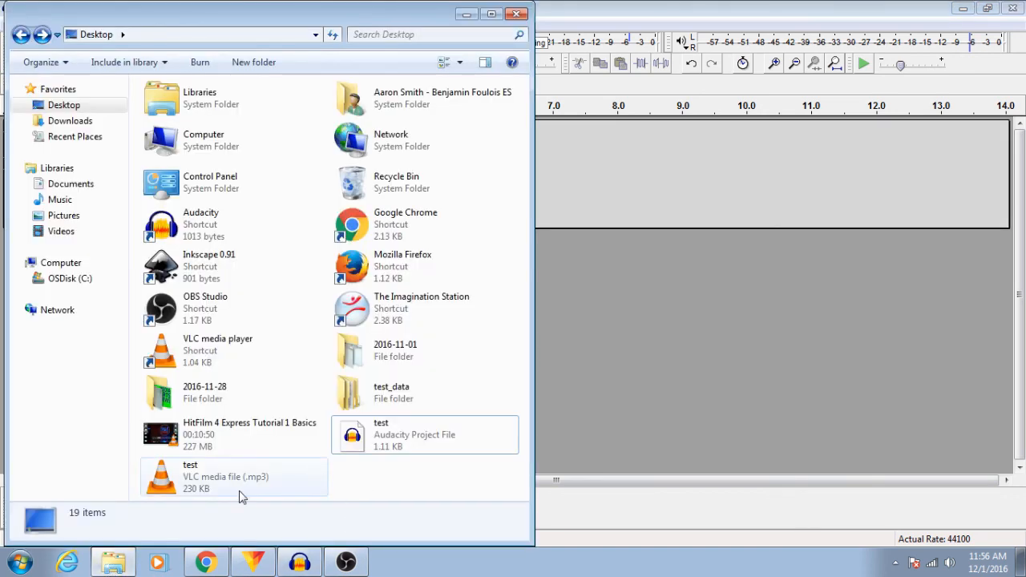
left_click(164, 478)
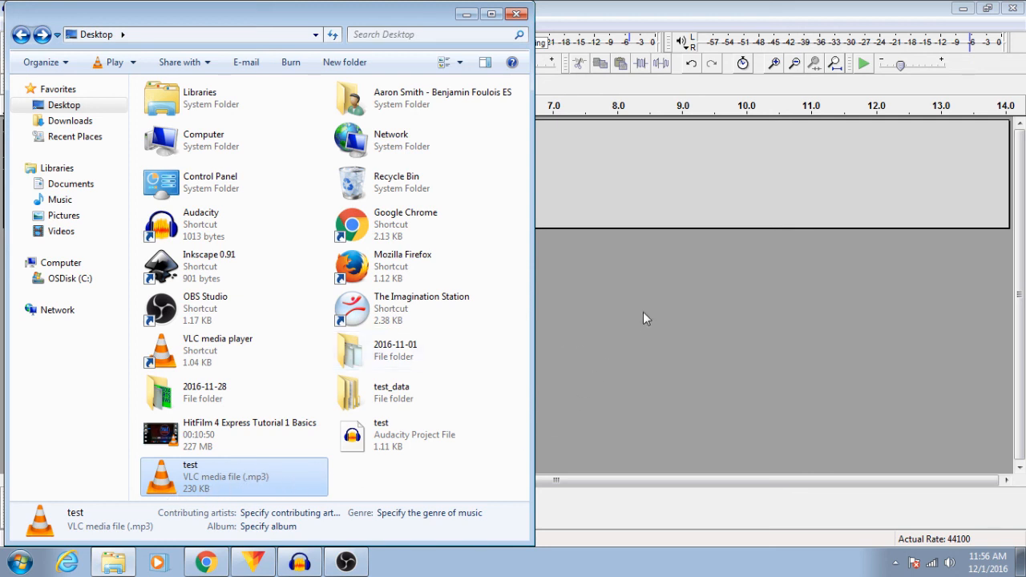
left_click(674, 311)
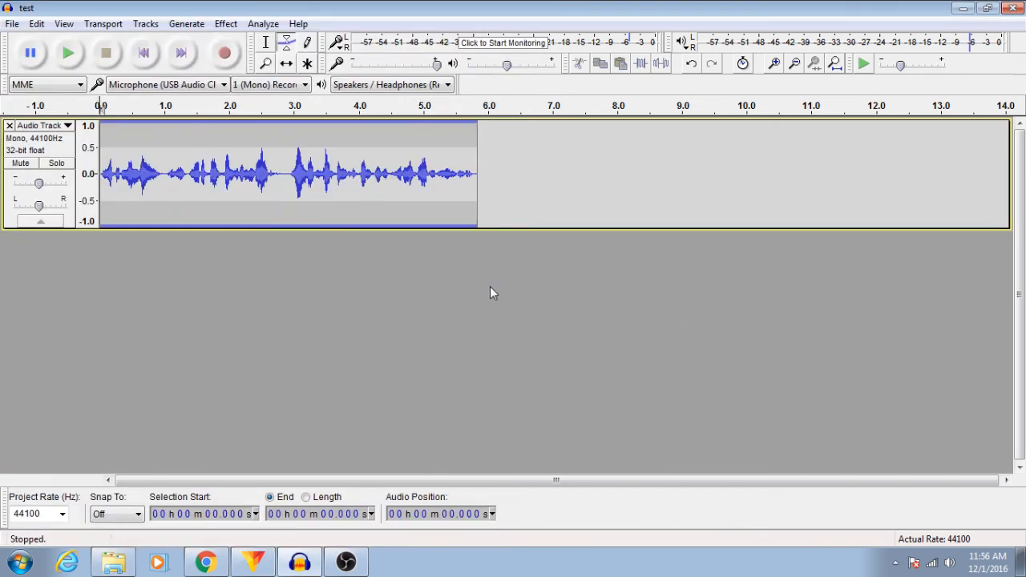